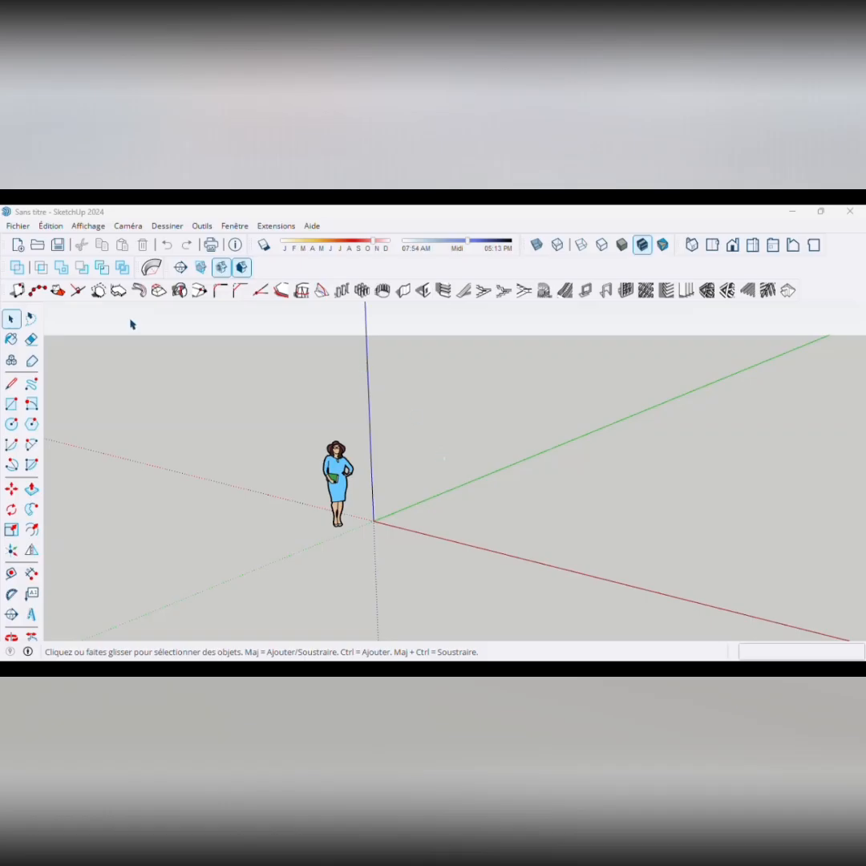
# - Close the Enscape welcome window to get back to the empty model
pyautogui.click(14, 230)
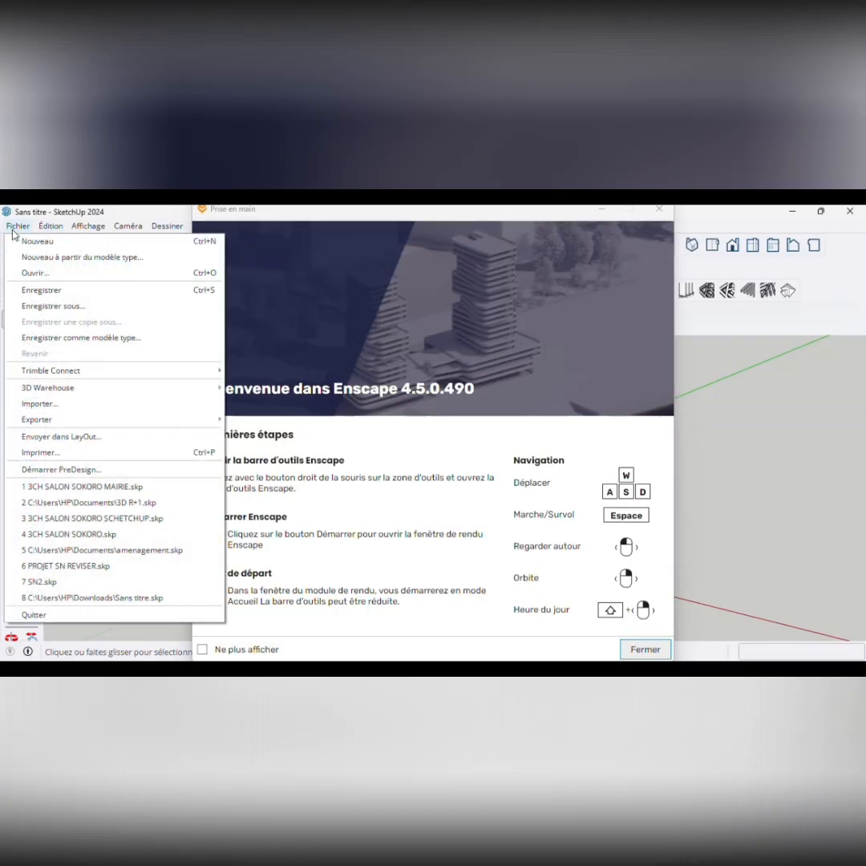
pyautogui.click(659, 212)
pyautogui.click(658, 213)
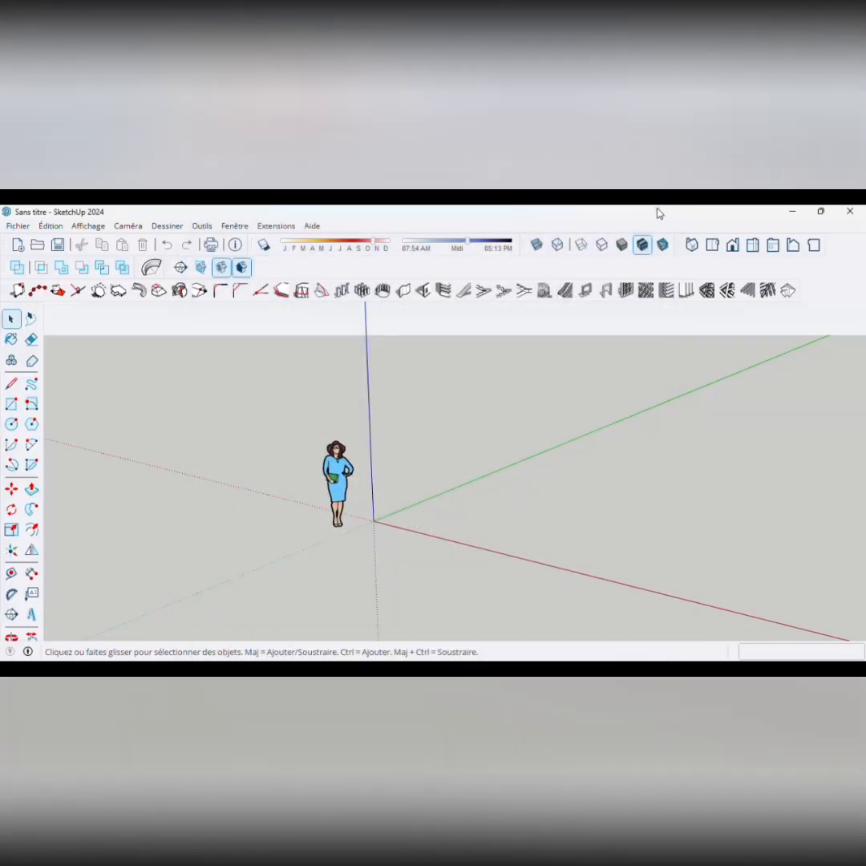
pyautogui.click(16, 227)
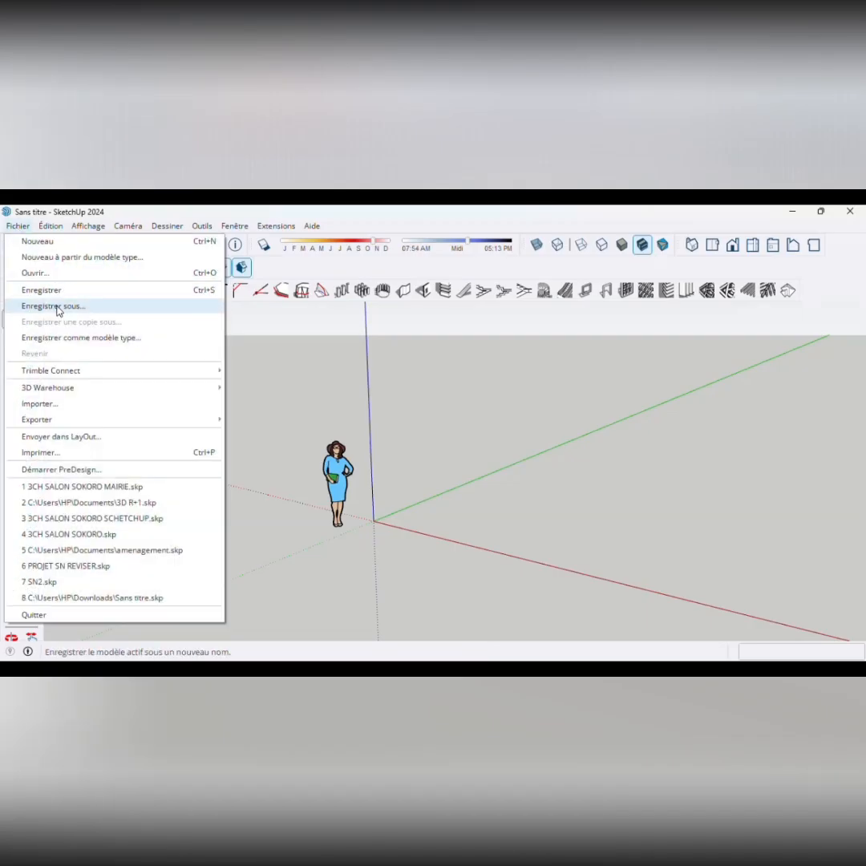
pyautogui.click(57, 308)
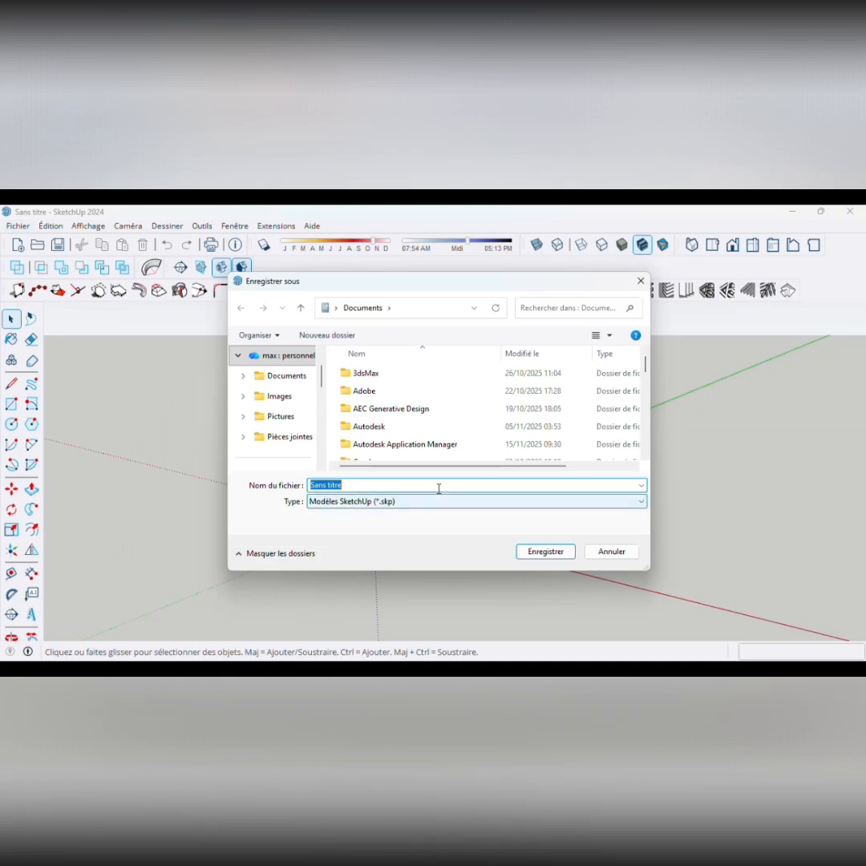
pyautogui.click(638, 284)
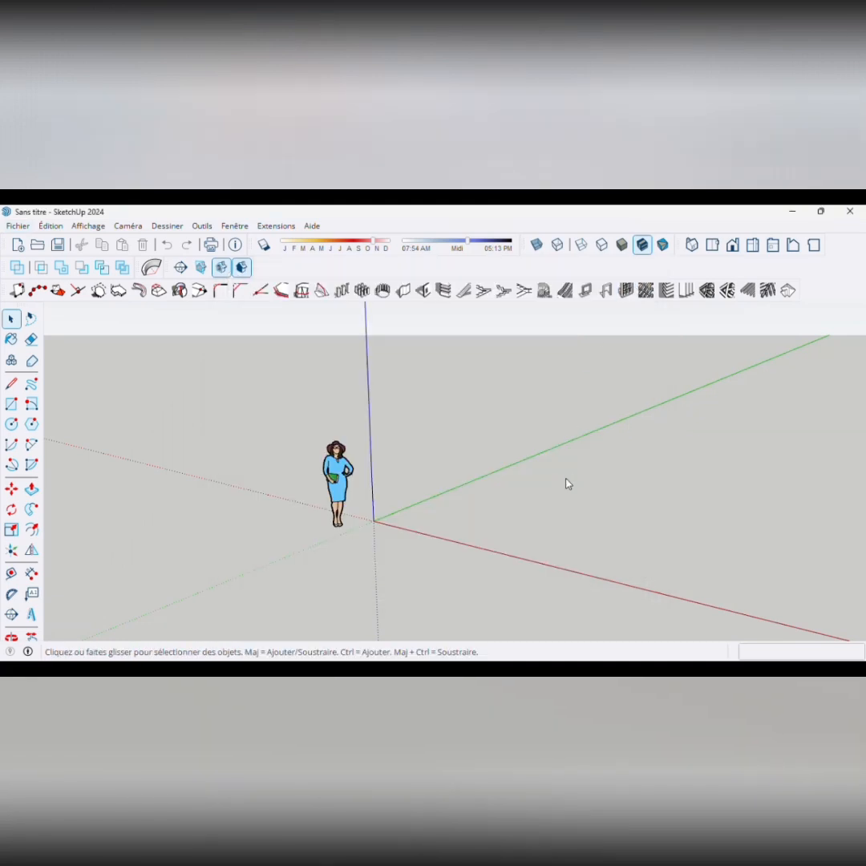
# - Save the model in the Documents folder under the name FORMATION SKETCHUP LES BASES
pyautogui.hotkey('ctrl', 's')
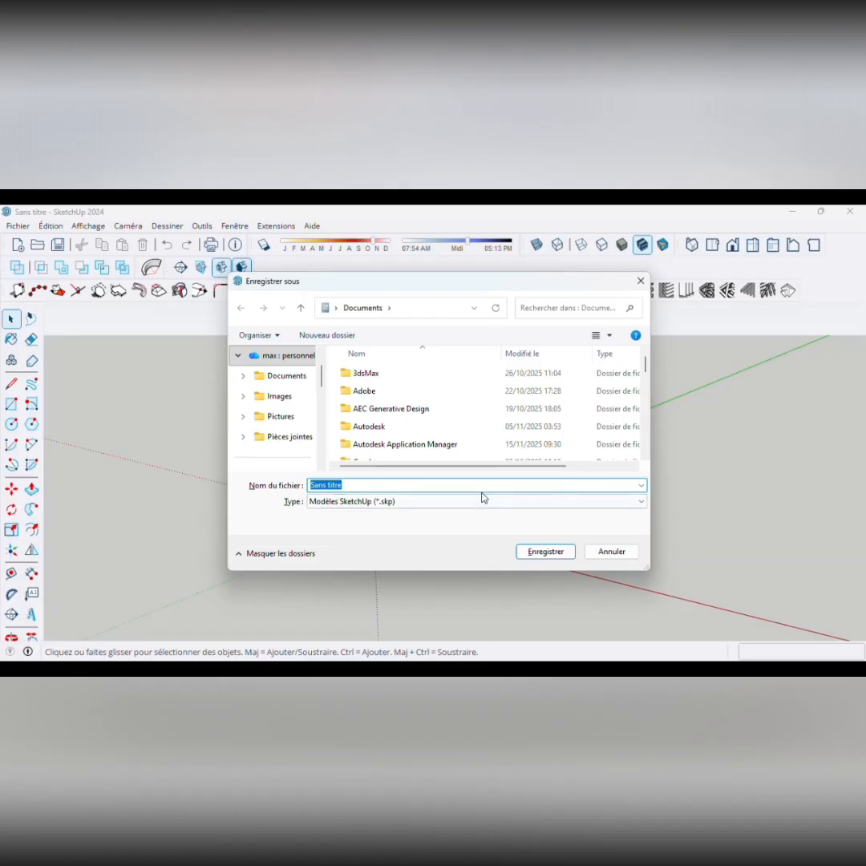
pyautogui.press('BackSpace')
pyautogui.write('FOR')
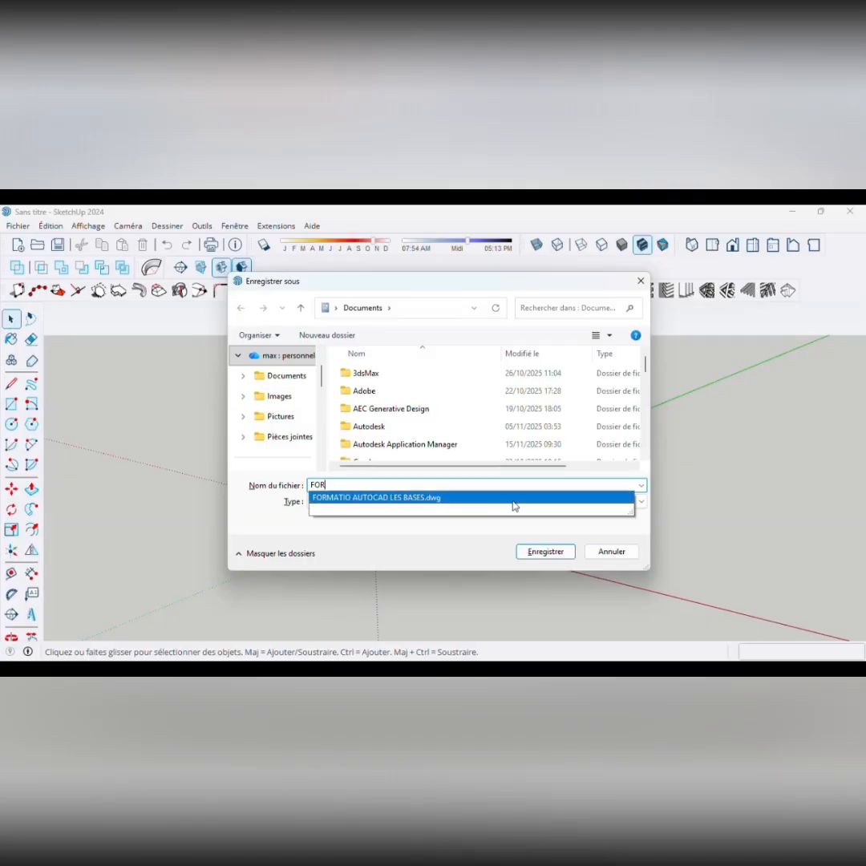
pyautogui.click(514, 498)
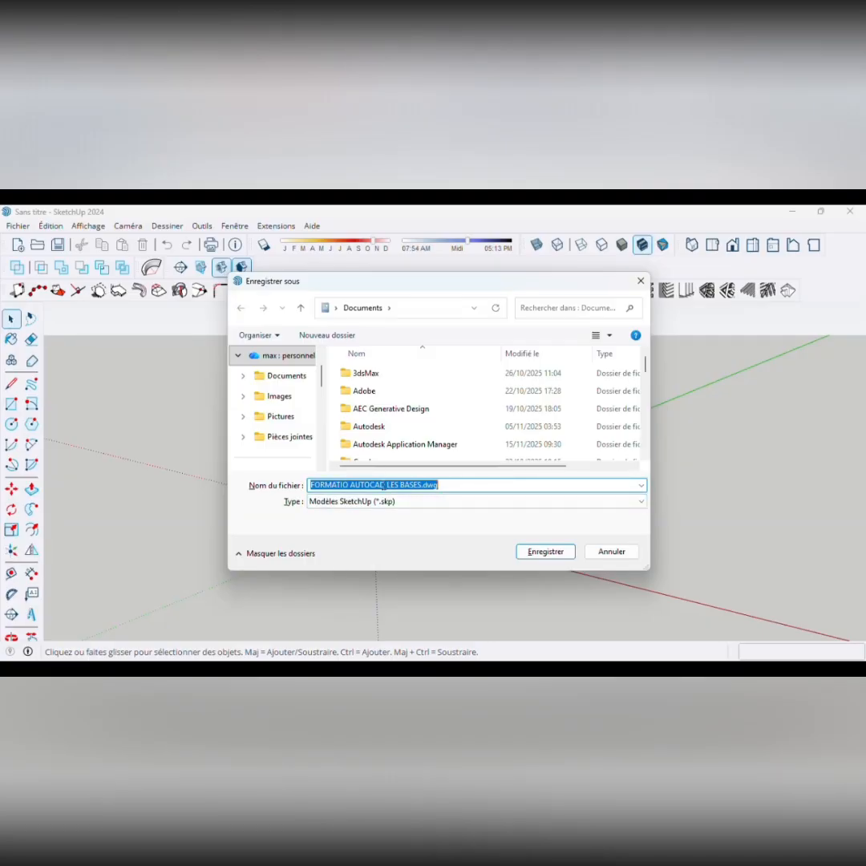
pyautogui.moveTo(385, 484); pyautogui.dragTo(356, 485)
pyautogui.write('S')
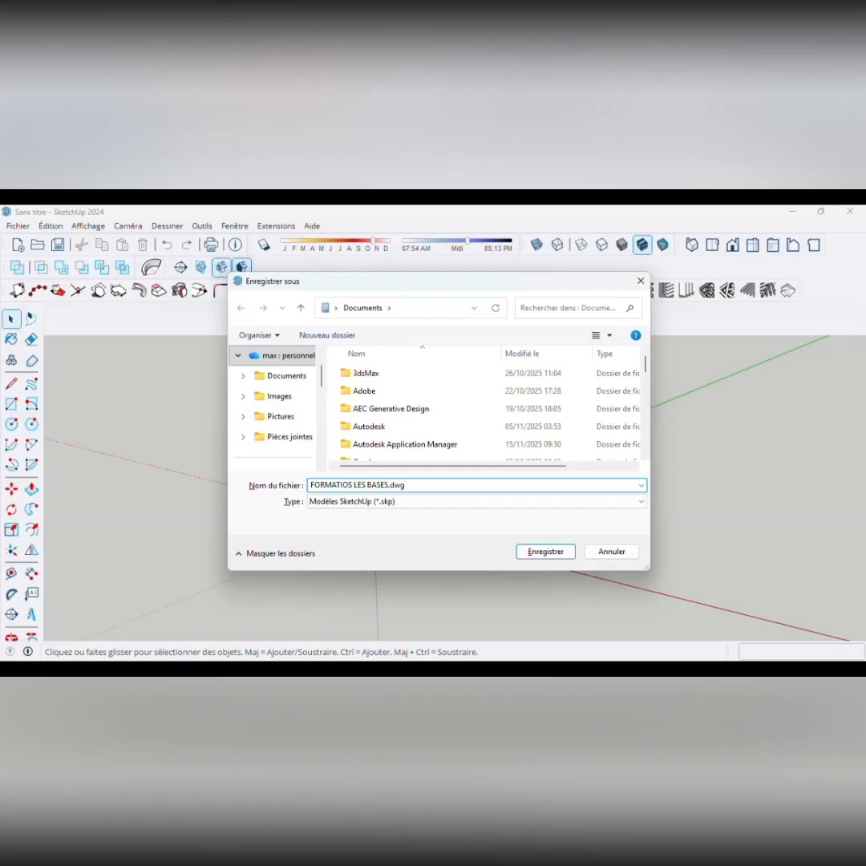
pyautogui.press('BackSpace')
pyautogui.write('N SKETCHUP')
pyautogui.click(546, 551)
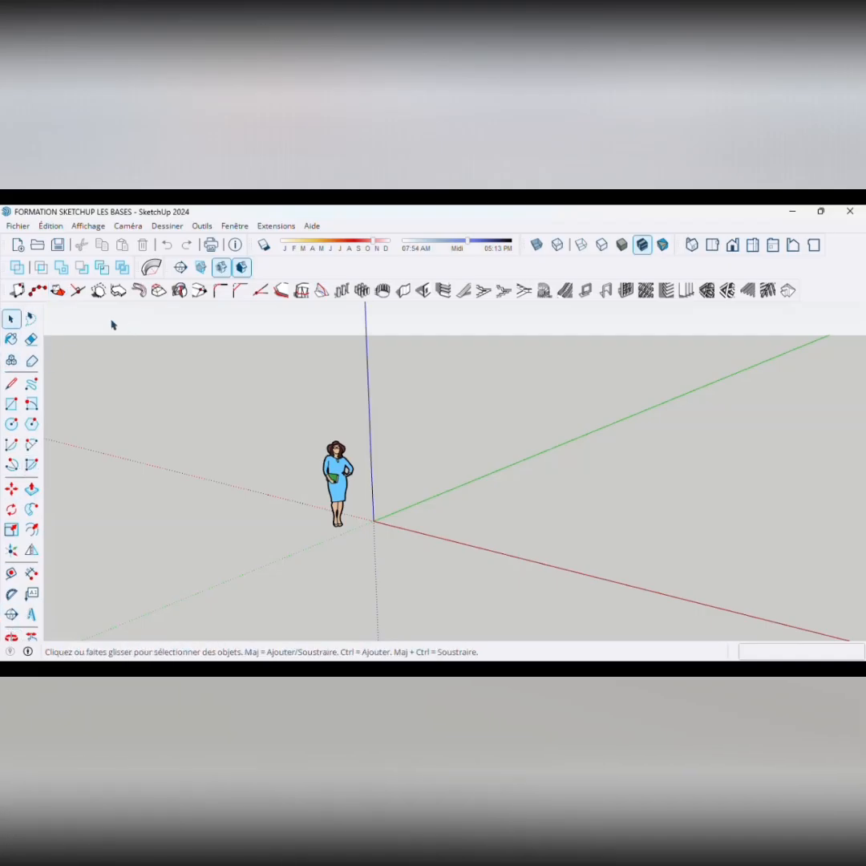
# - Undock and close the Grand jeu d'outils and 1001bit - tools toolbars
pyautogui.moveTo(23, 304); pyautogui.dragTo(360, 219)
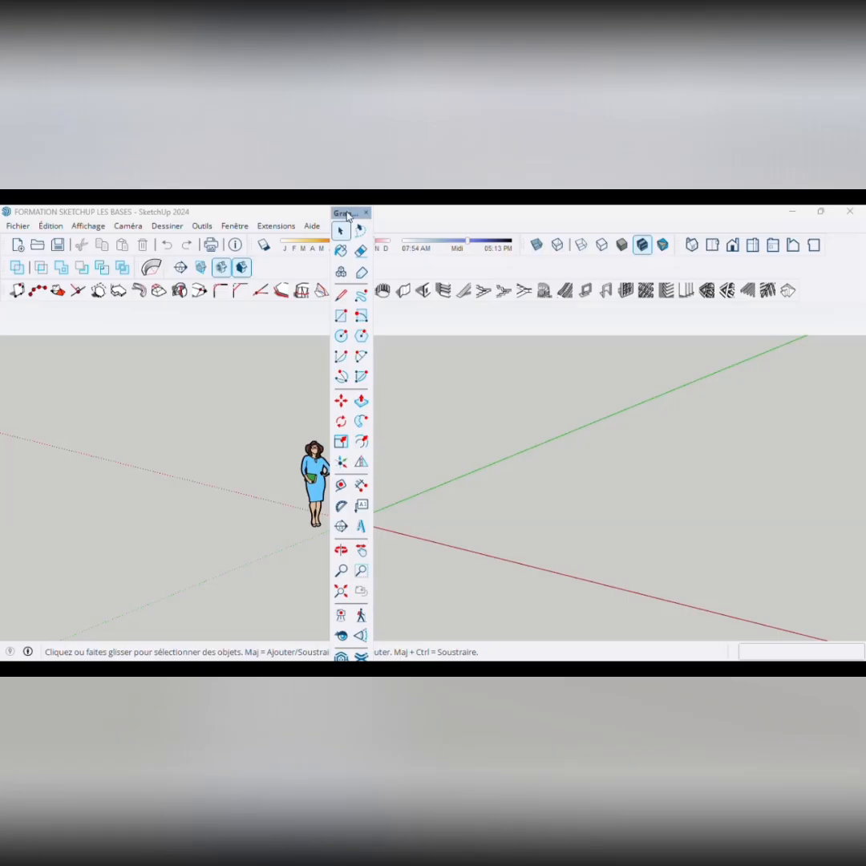
pyautogui.moveTo(345, 213); pyautogui.dragTo(302, 275)
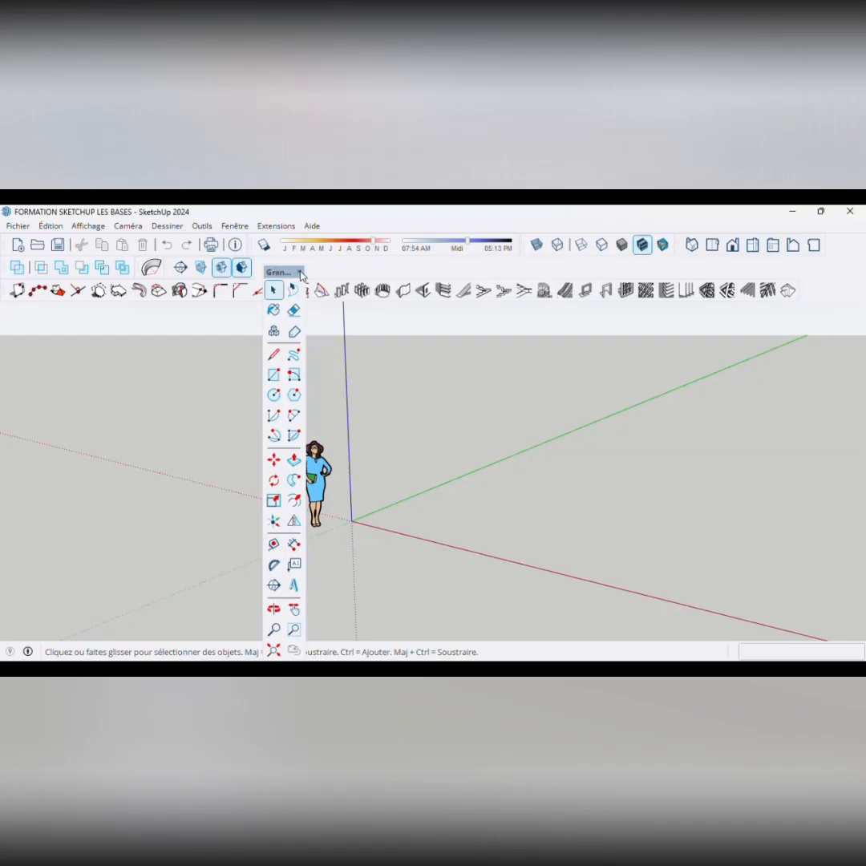
pyautogui.click(301, 274)
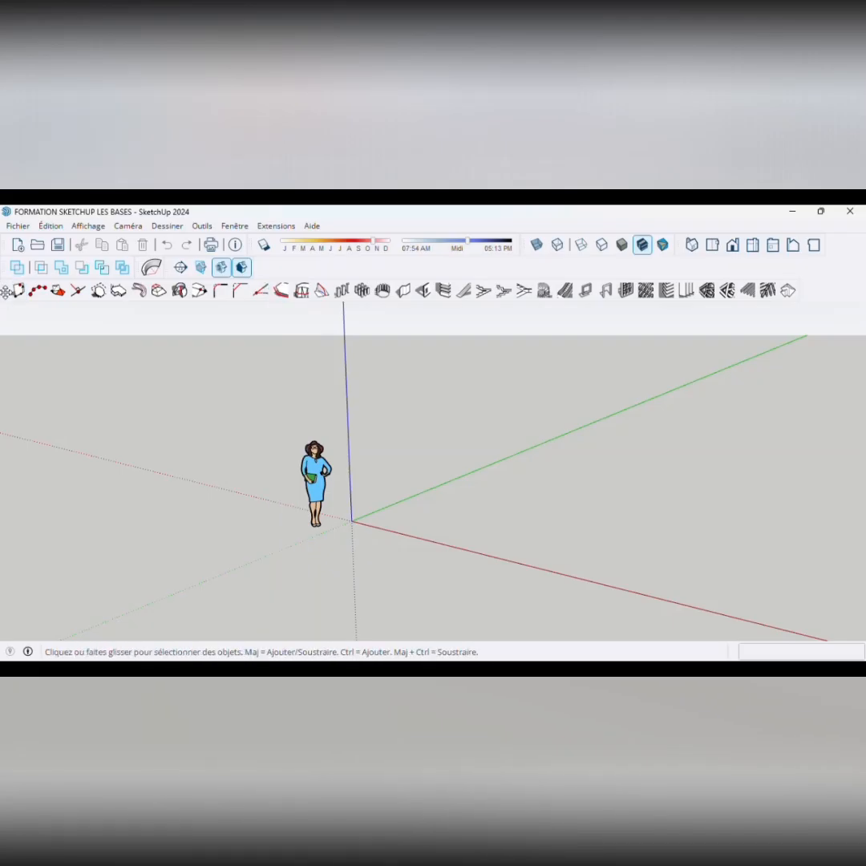
pyautogui.moveTo(5, 290); pyautogui.dragTo(76, 405)
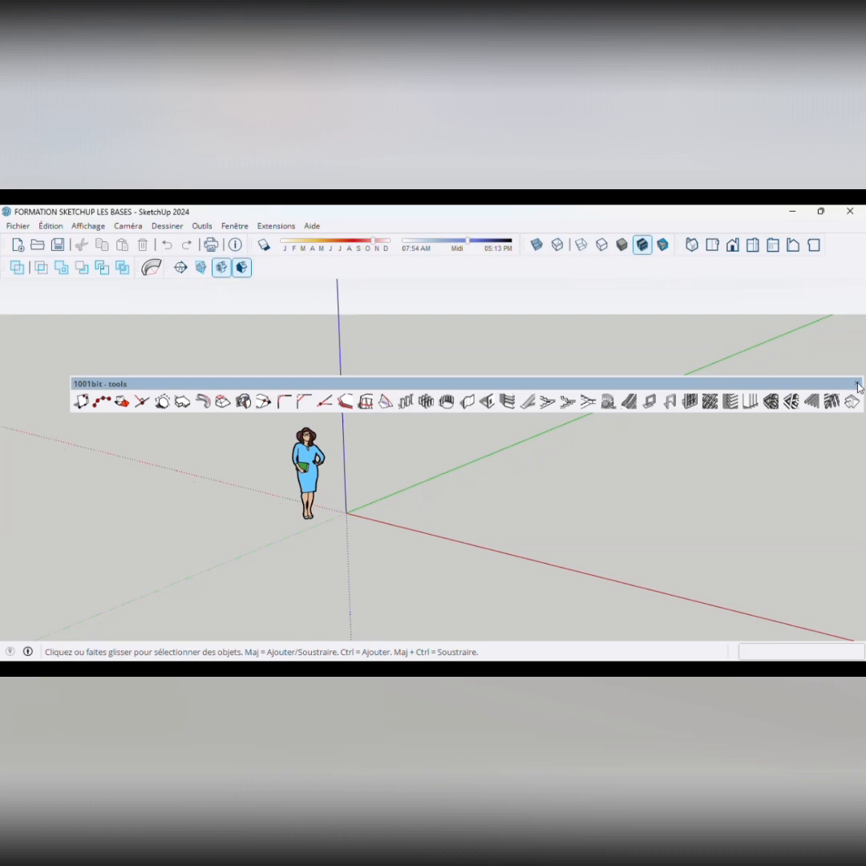
pyautogui.click(817, 310)
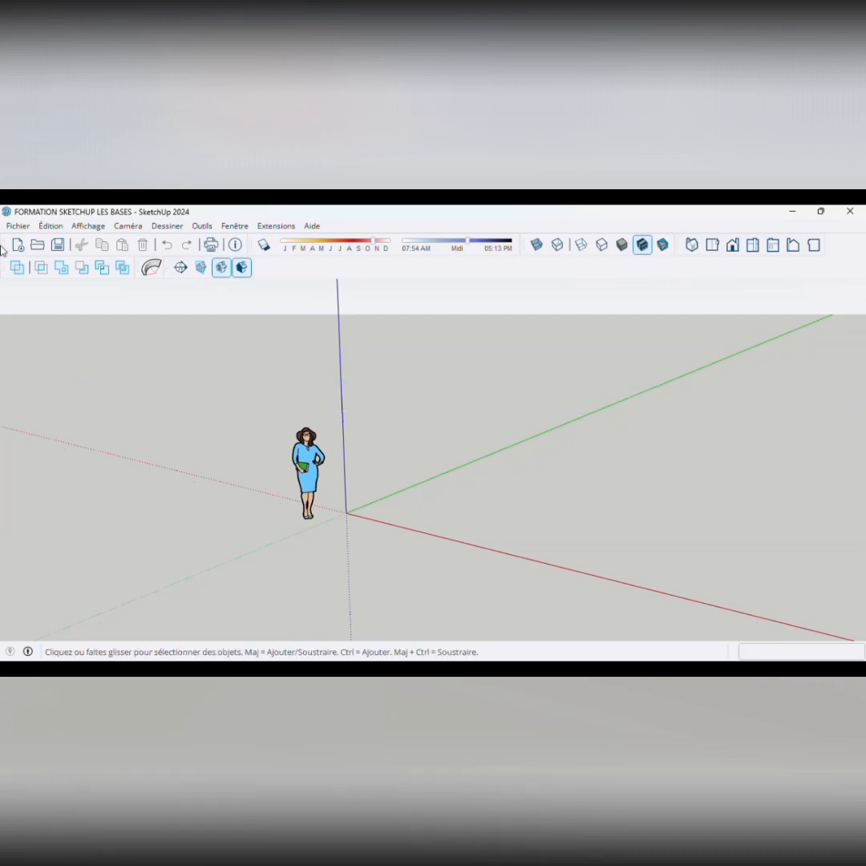
# - Display the Grand jeu d'outils toolbar again and dock it vertically along the left side of the drawing area
pyautogui.click(87, 227)
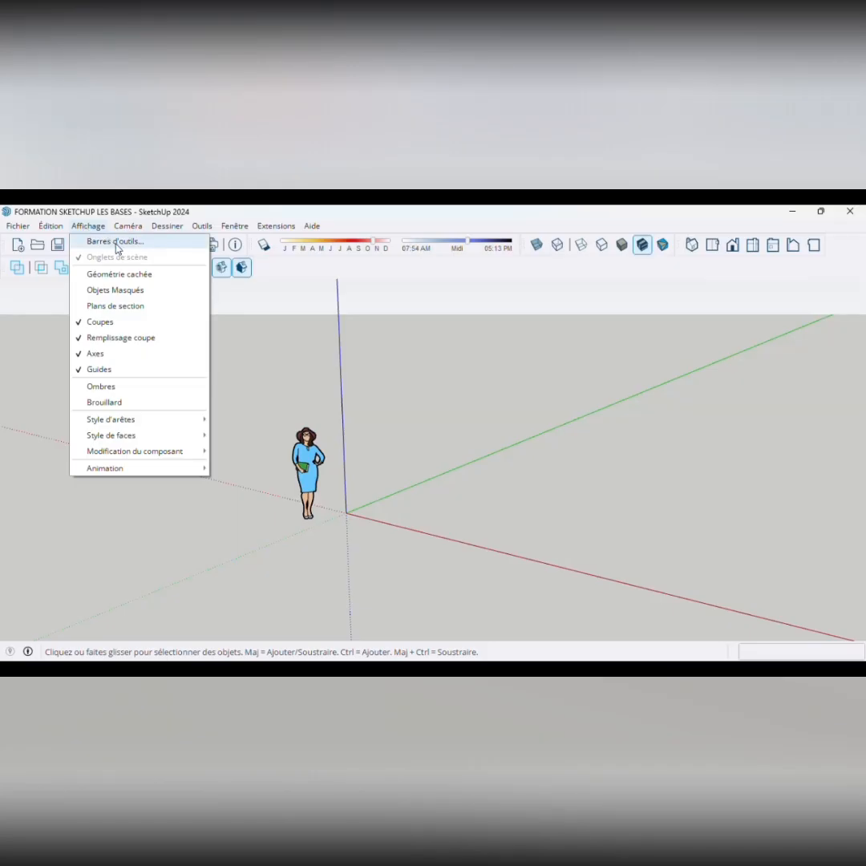
pyautogui.click(116, 242)
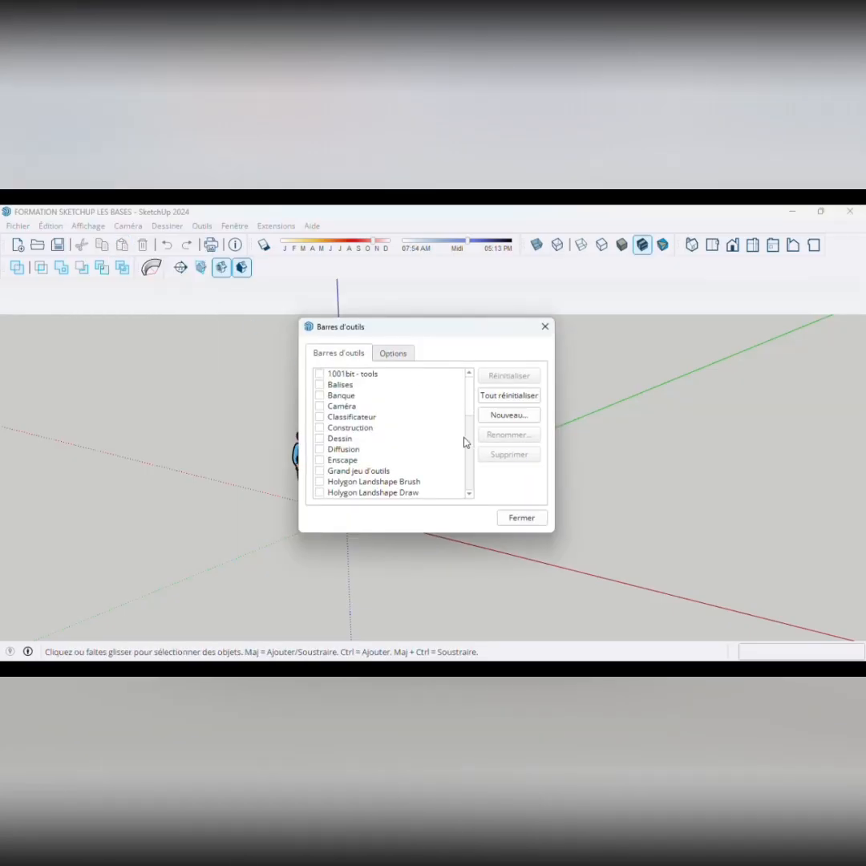
pyautogui.scroll(-6, 472, 449)
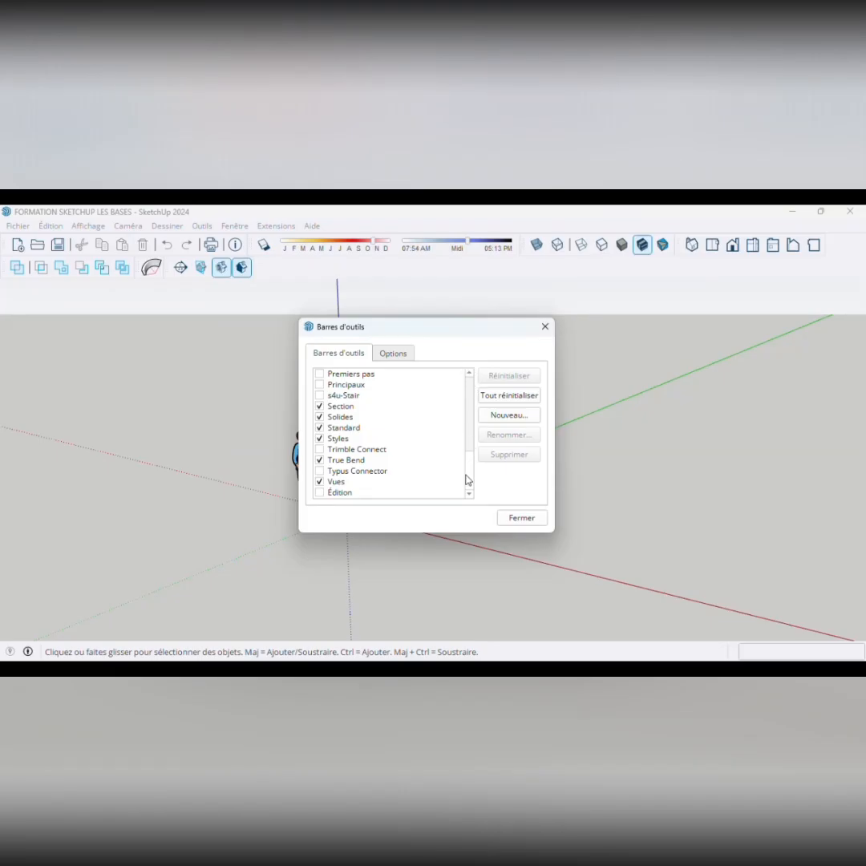
pyautogui.scroll(5, 467, 465)
pyautogui.scroll(3, 468, 435)
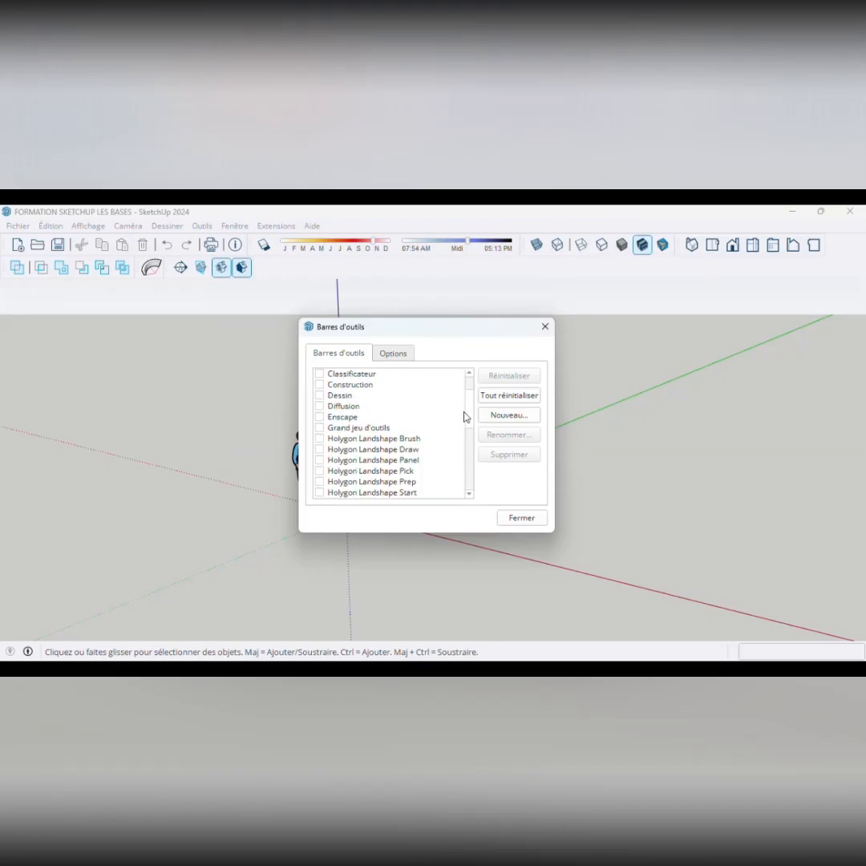
pyautogui.scroll(-1, 466, 408)
pyautogui.scroll(1, 465, 397)
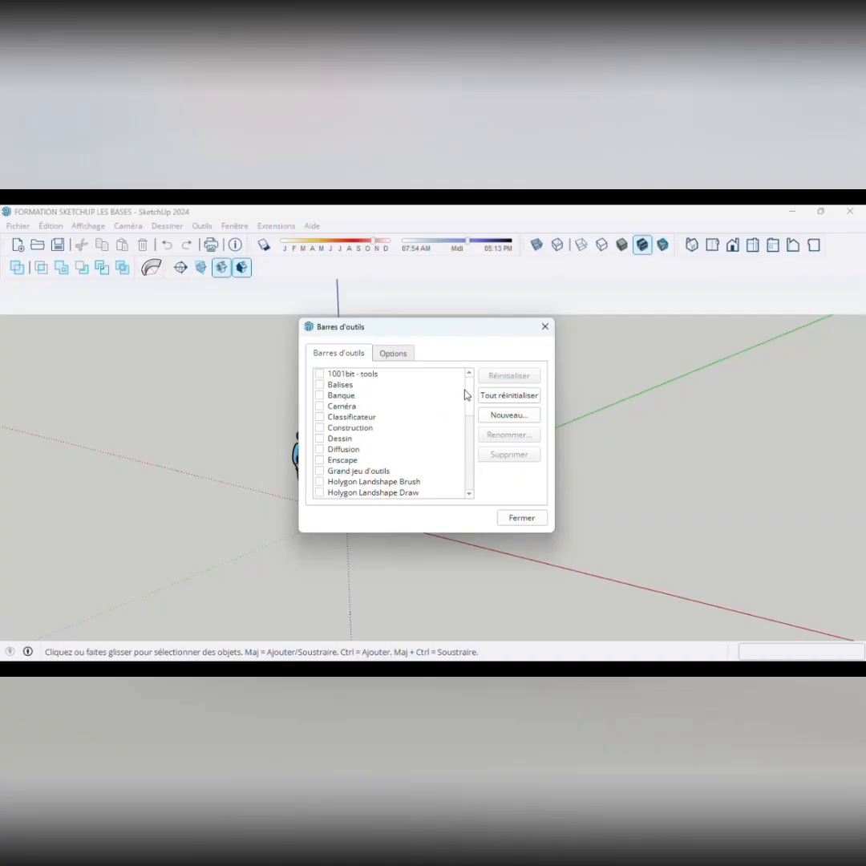
pyautogui.click(319, 474)
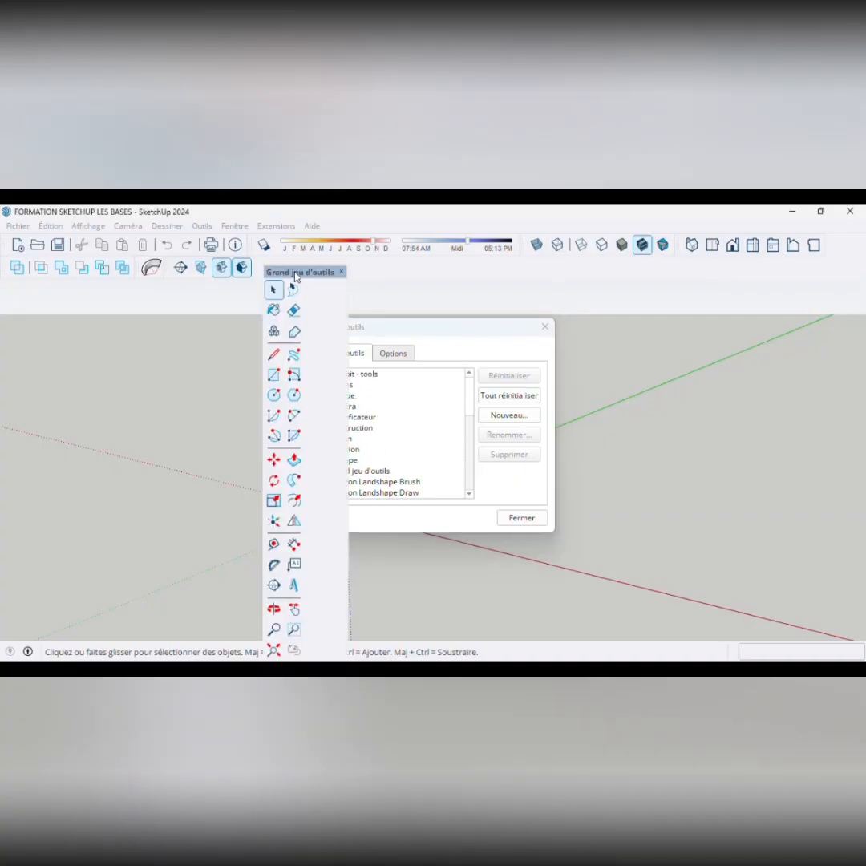
pyautogui.moveTo(295, 276); pyautogui.dragTo(9, 287)
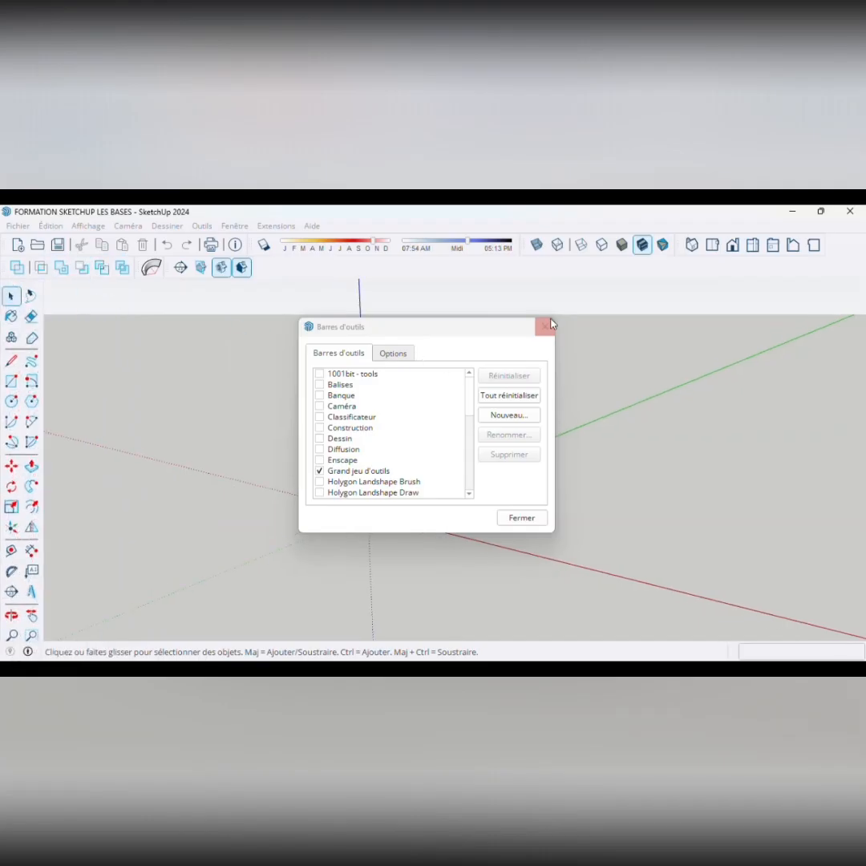
pyautogui.click(521, 519)
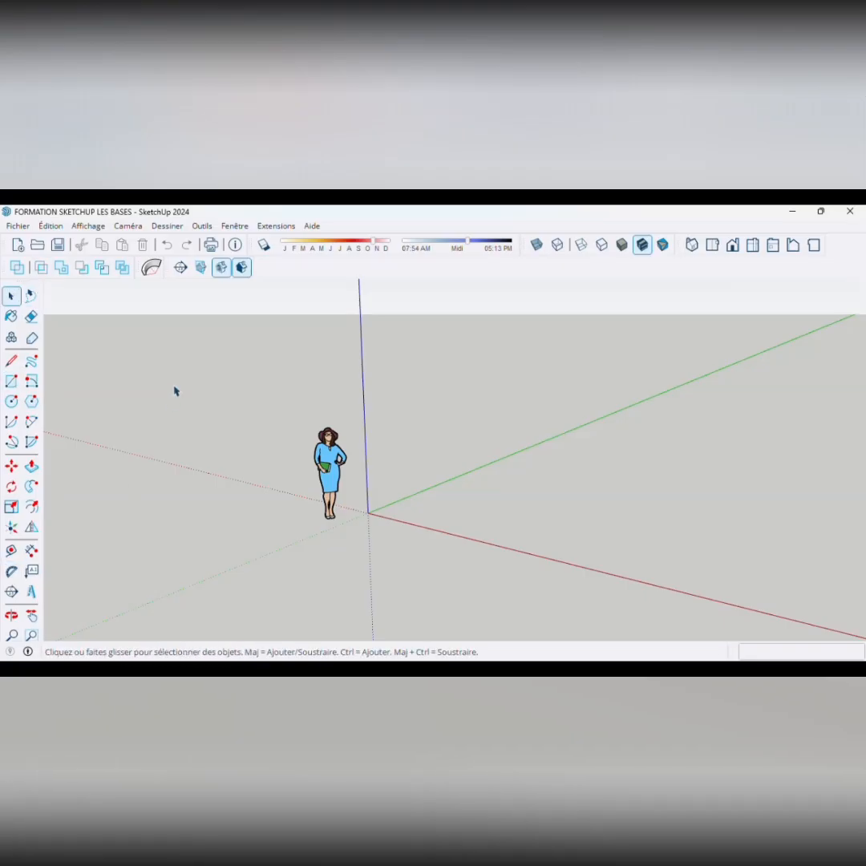
# - Try the Lasso selection tool on the empty area beside the standing figure
pyautogui.click(204, 228)
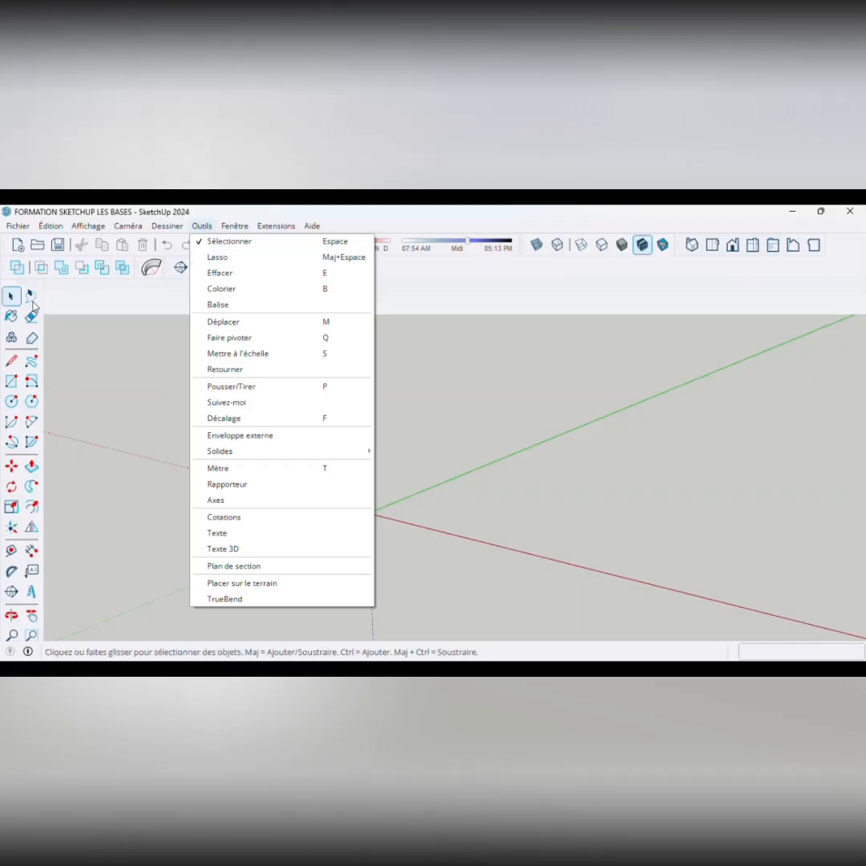
pyautogui.click(288, 258)
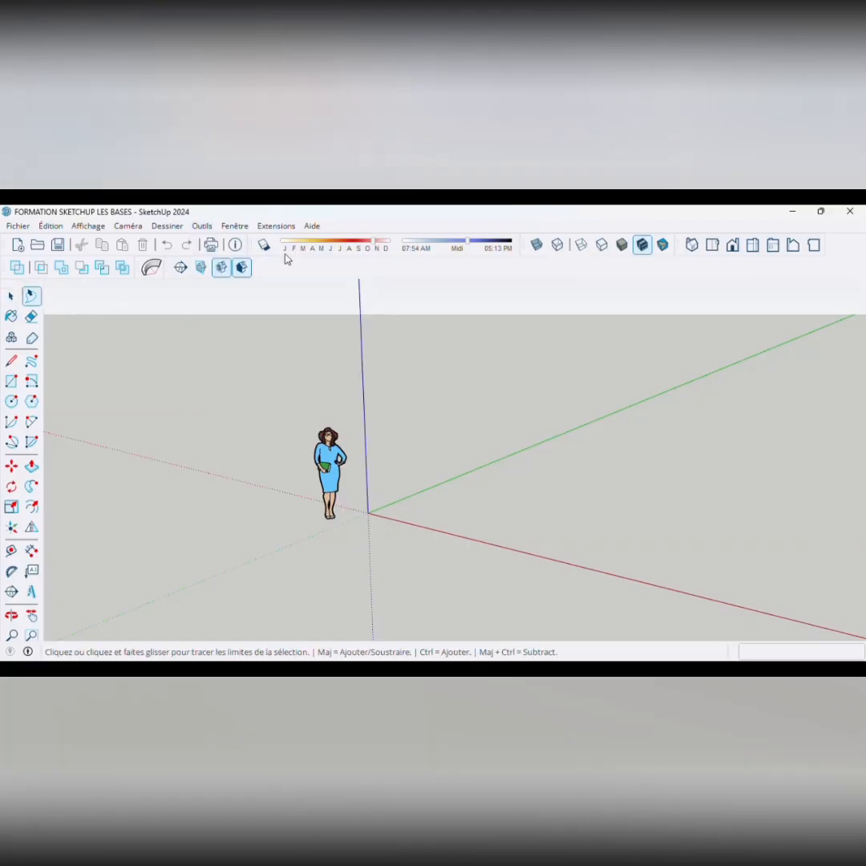
pyautogui.click(130, 322)
pyautogui.click(275, 335)
pyautogui.press('Escape')
pyautogui.click(201, 227)
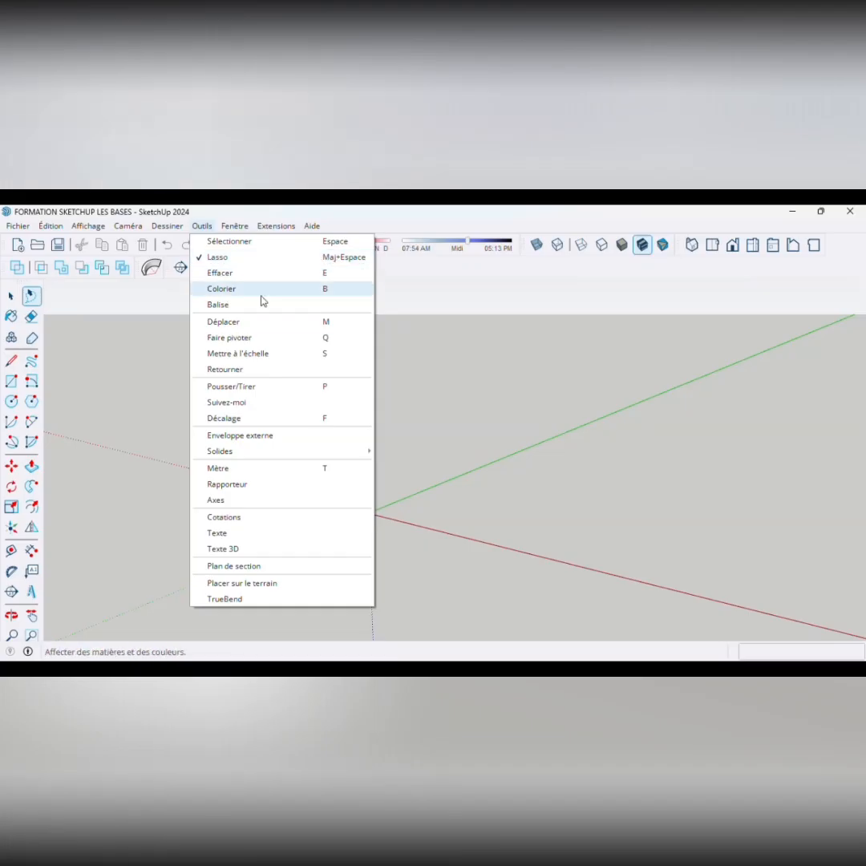
pyautogui.moveTo(312, 226)
pyautogui.click(366, 231)
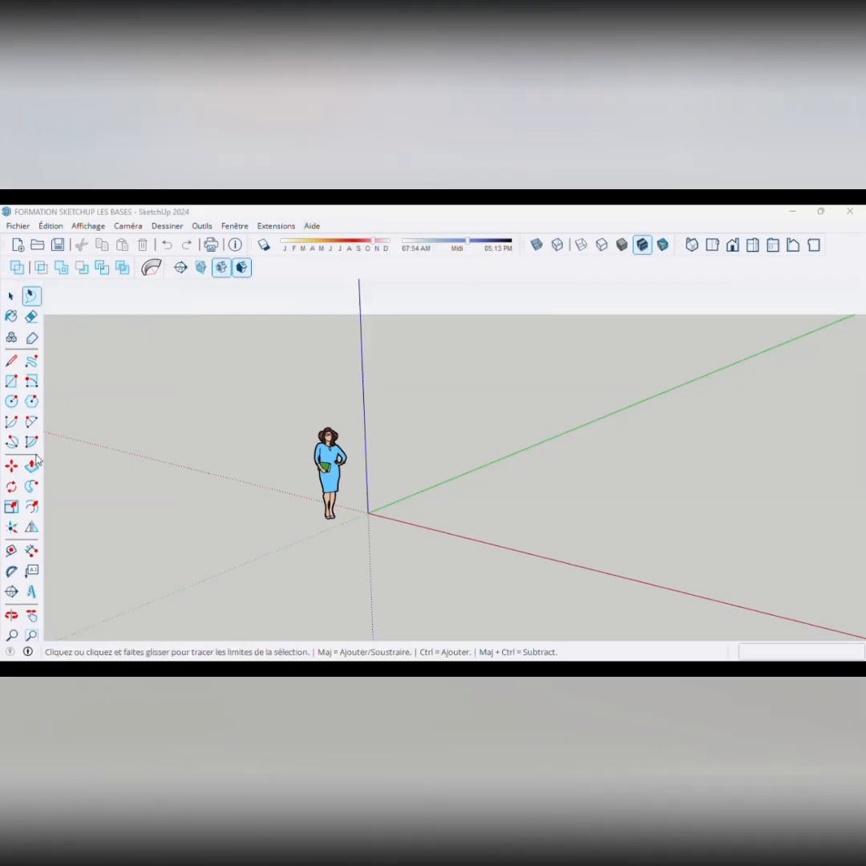
pyautogui.click(31, 298)
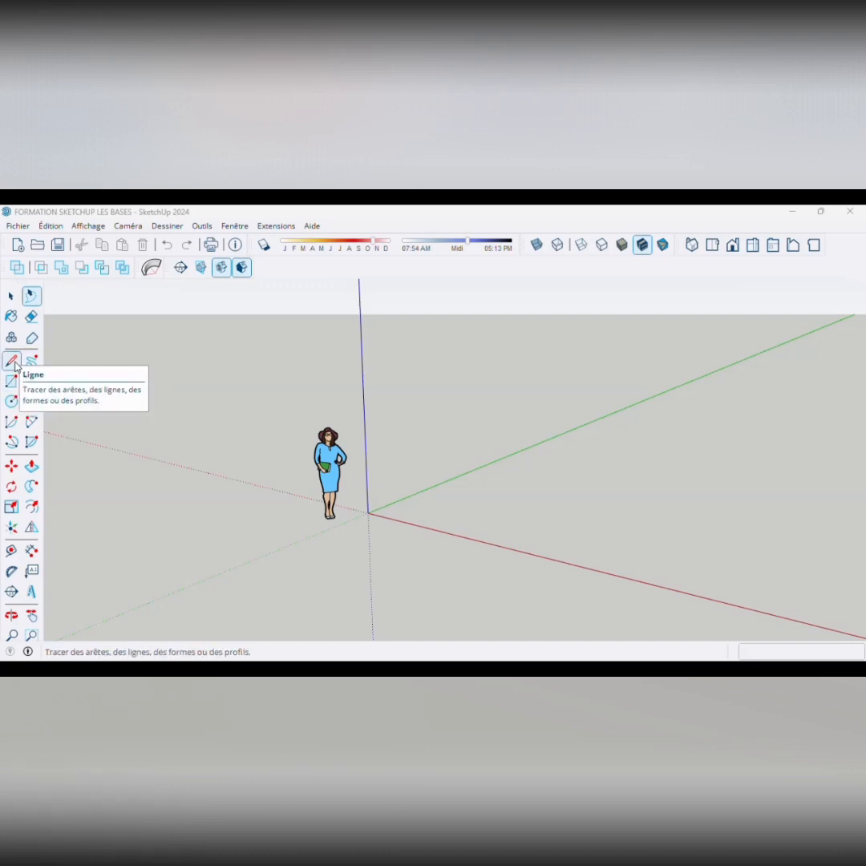
# - Draw a freehand wavy curve between the red and green axes, plus a straight line about 1356 cm long crossing its start
pyautogui.click(32, 363)
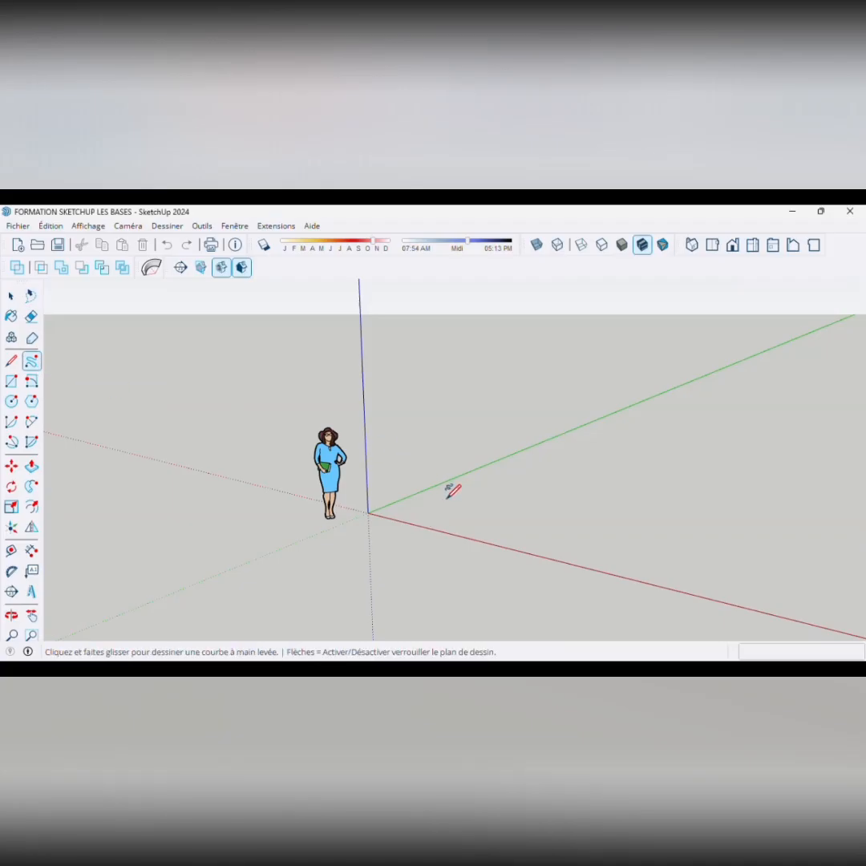
pyautogui.moveTo(446, 498)
pyautogui.mouseDown()
pyautogui.moveTo(477, 523)
pyautogui.moveTo(528, 491)
pyautogui.moveTo(587, 525)
pyautogui.moveTo(594, 460)
pyautogui.moveTo(676, 451)
pyautogui.mouseUp()
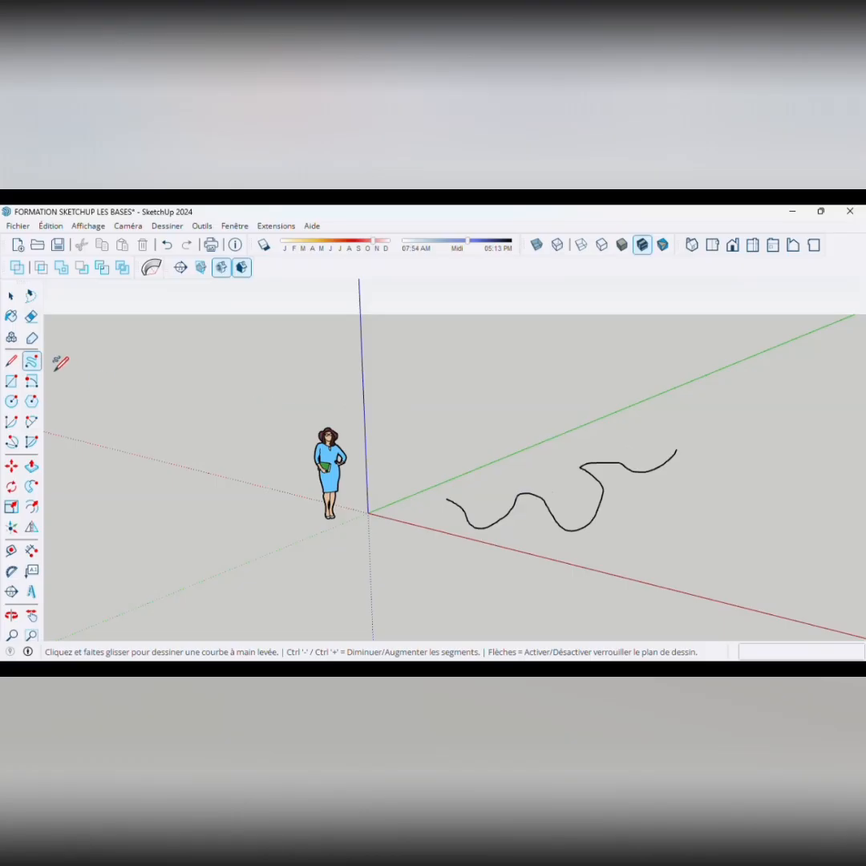
pyautogui.click(11, 361)
pyautogui.moveTo(418, 532); pyautogui.dragTo(643, 421)
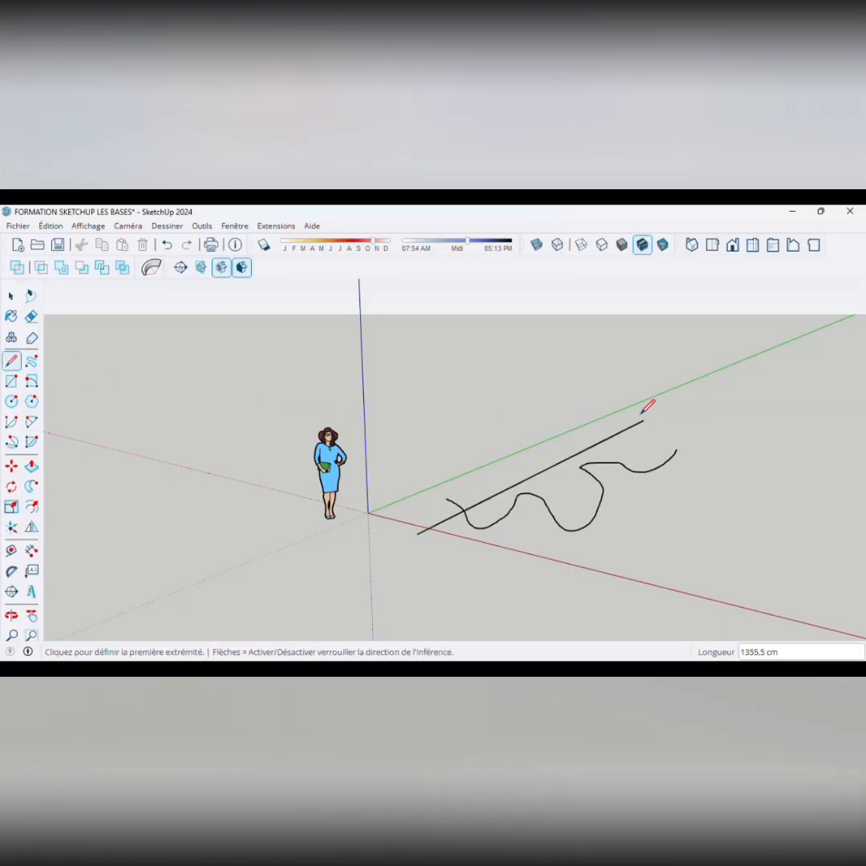
# - Draw a 300 by 300 cm rectangle on the ground between the red and green axes, overlapping the freehand curve
pyautogui.click(13, 382)
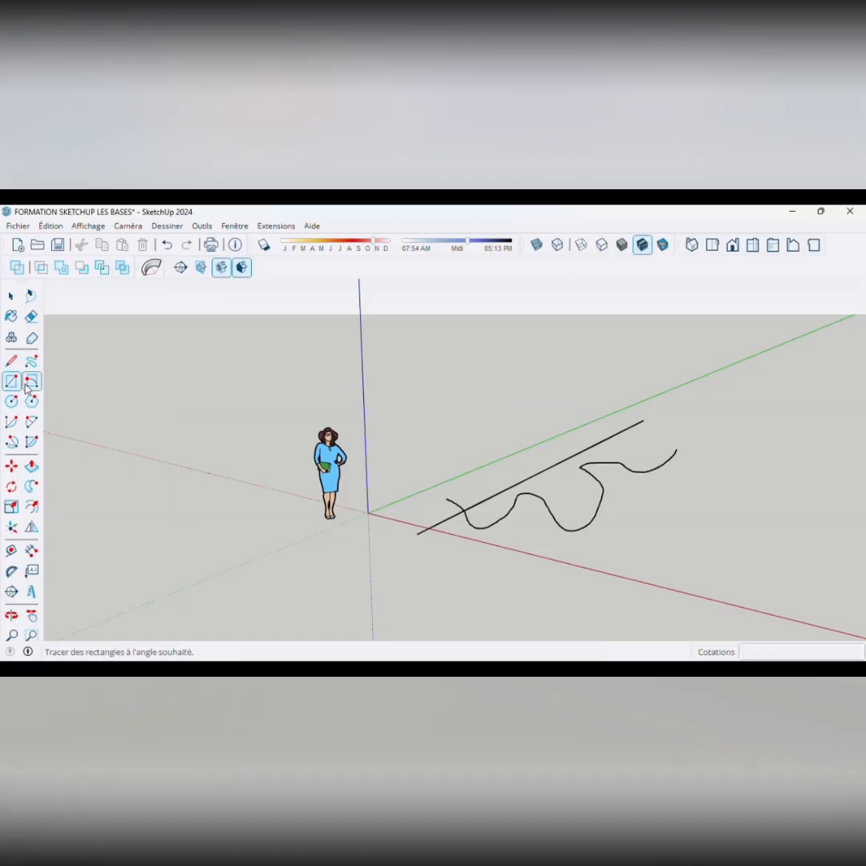
pyautogui.click(673, 536)
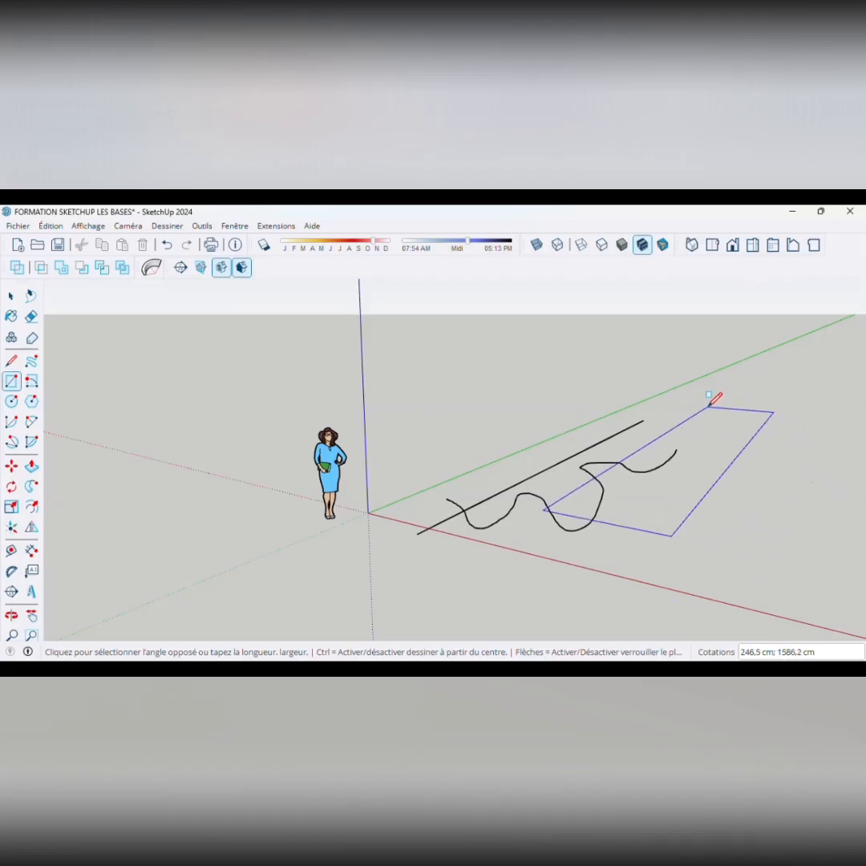
pyautogui.write('300;300')
pyautogui.press('Return')
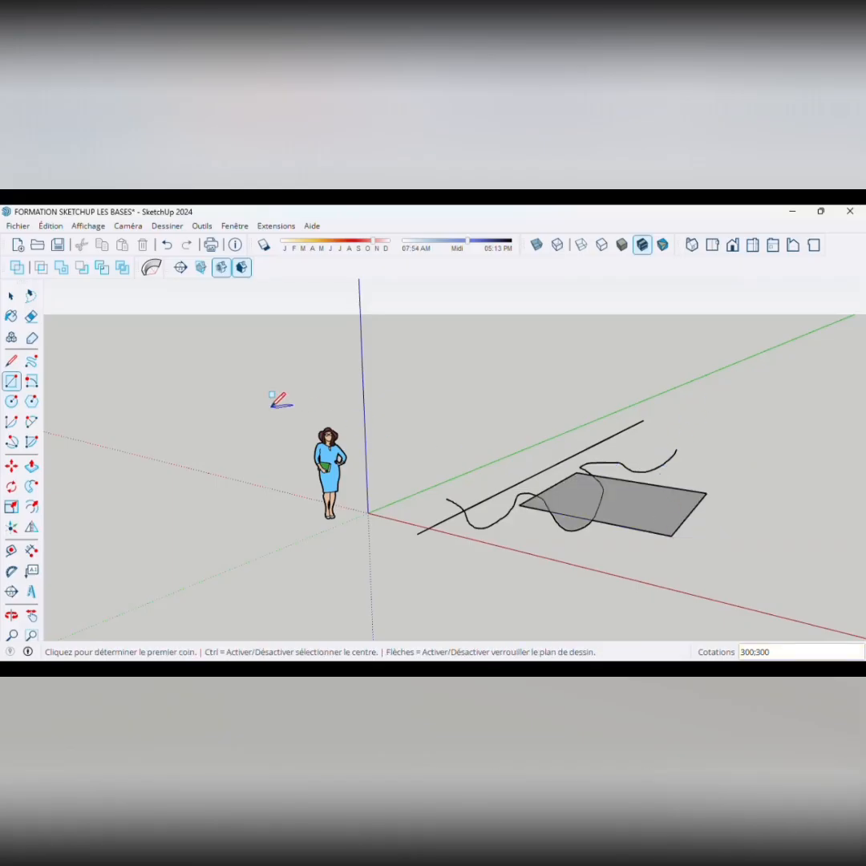
pyautogui.click(31, 554)
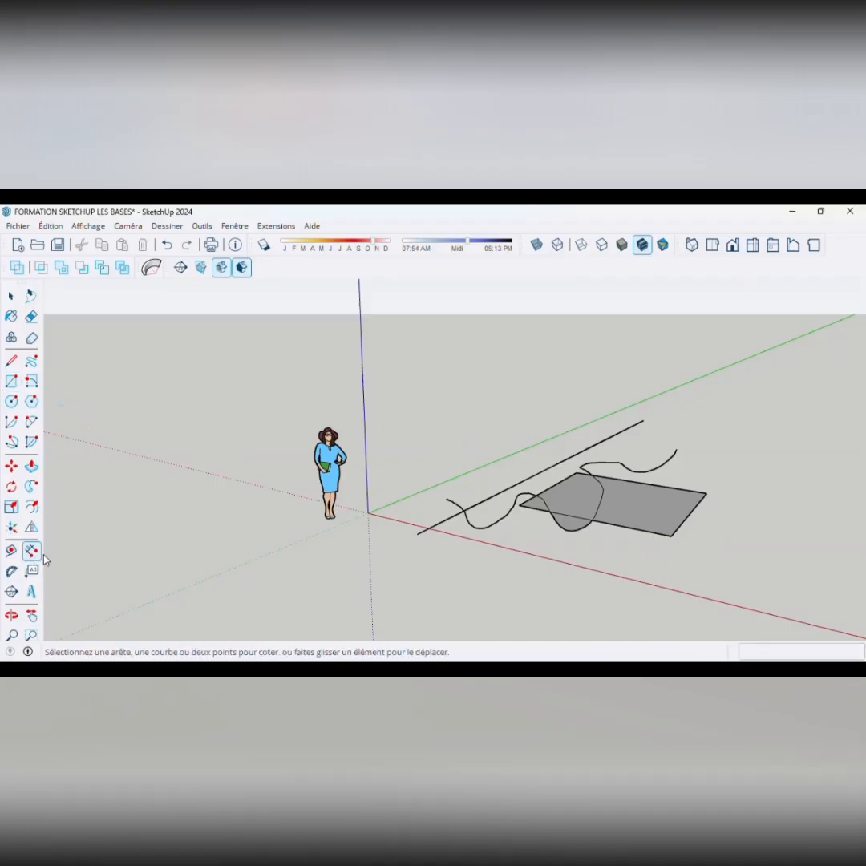
pyautogui.click(672, 536)
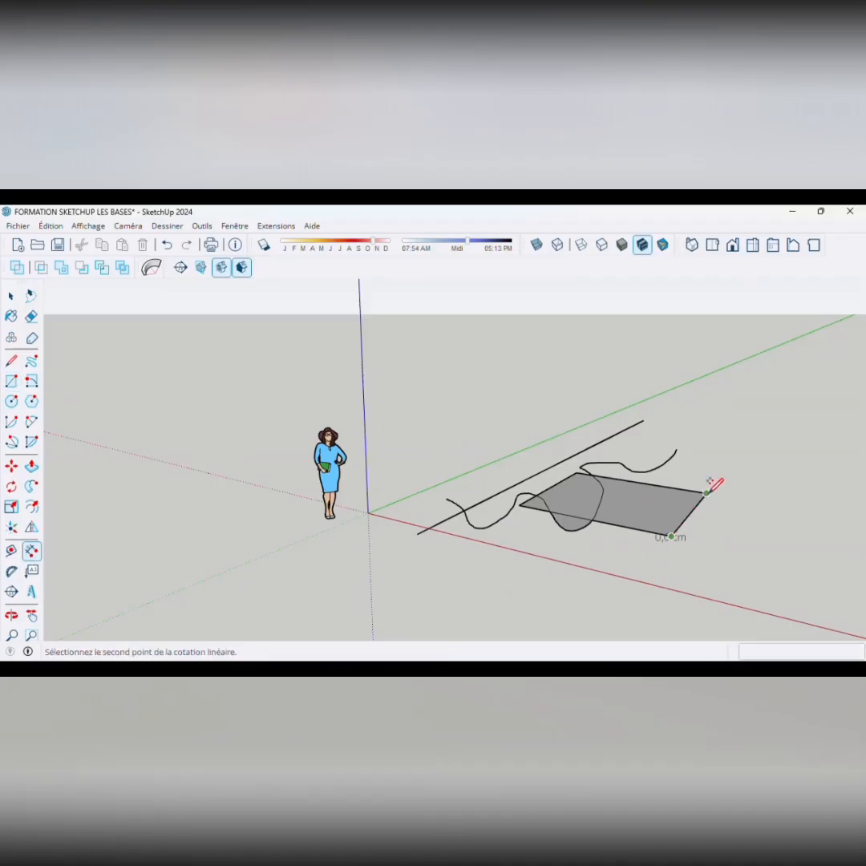
pyautogui.scroll(6, 711, 484)
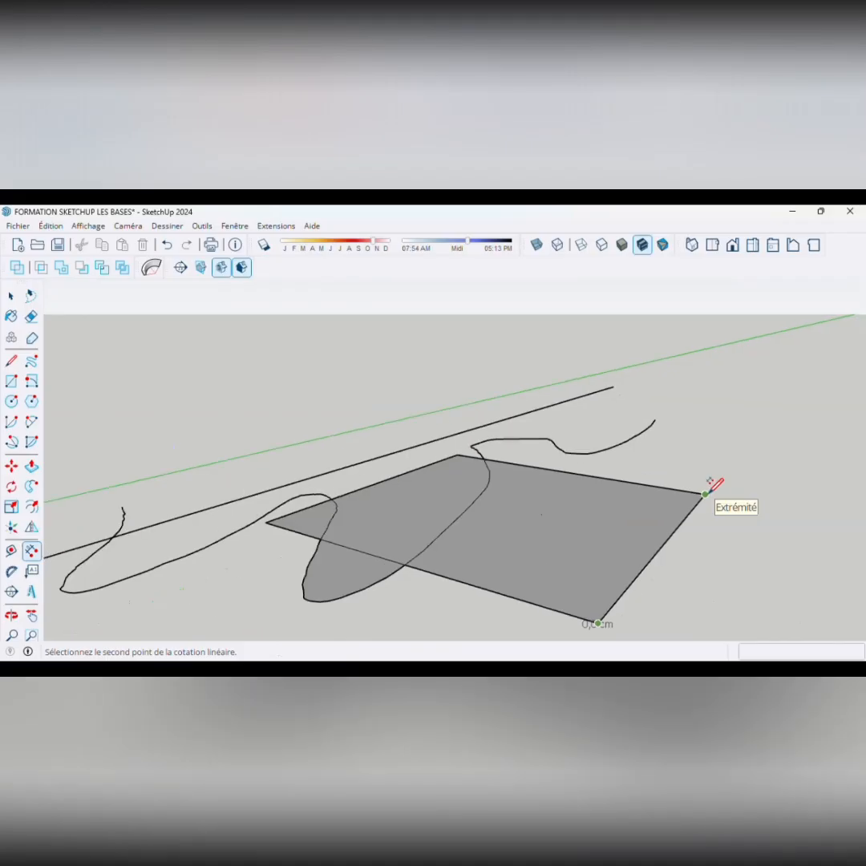
pyautogui.scroll(-2, 711, 483)
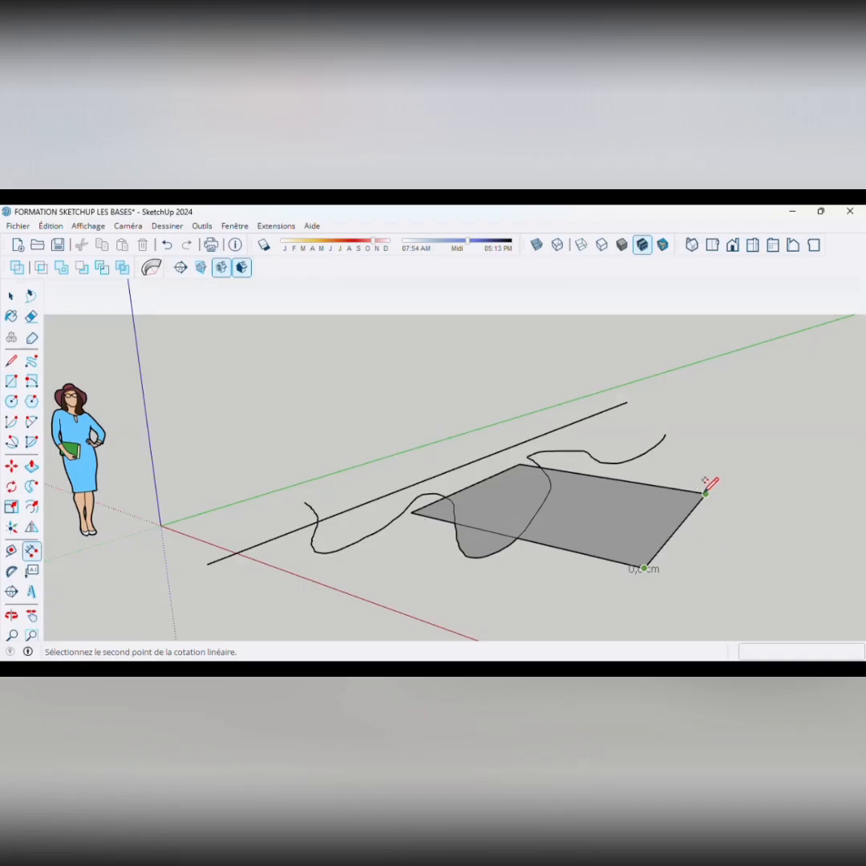
pyautogui.press('Escape')
# - Undo the rectangle and draw a new 300 by 300 cm one on the ground, overlapping the freehand curve beside the straight line
pyautogui.hotkey('ctrl', 'z')
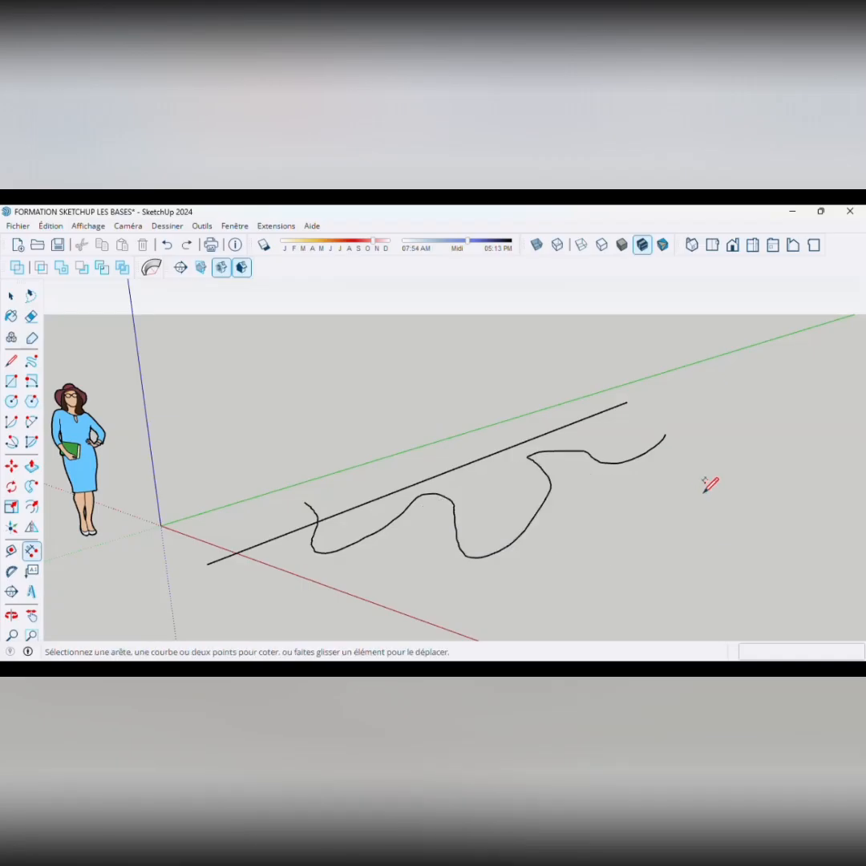
pyautogui.click(11, 381)
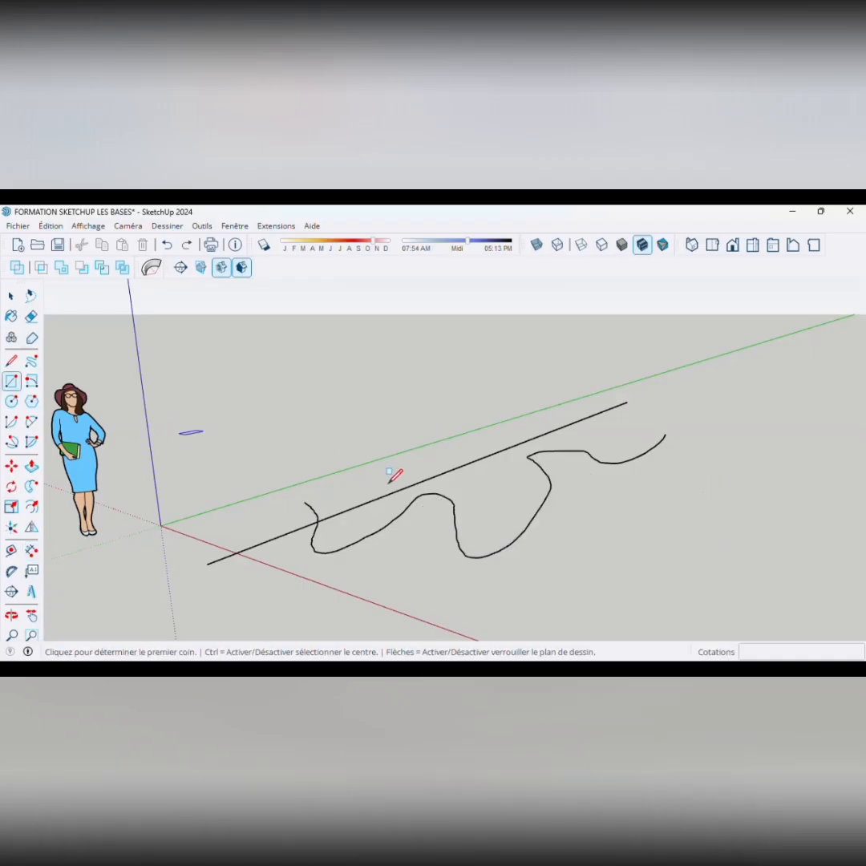
pyautogui.click(577, 554)
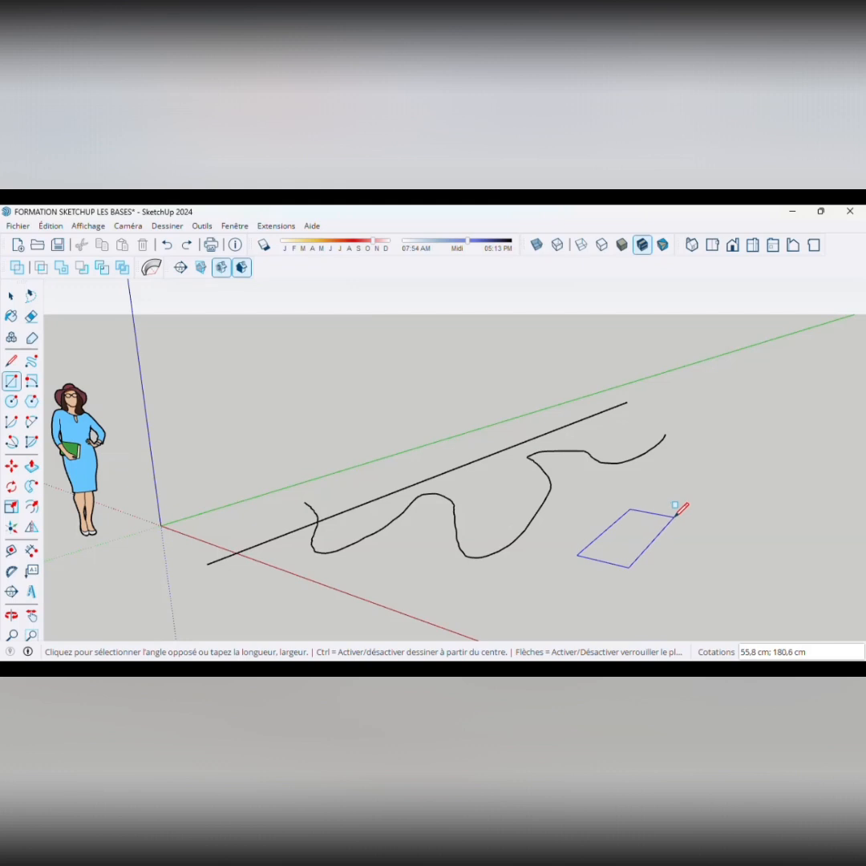
pyautogui.write('30')
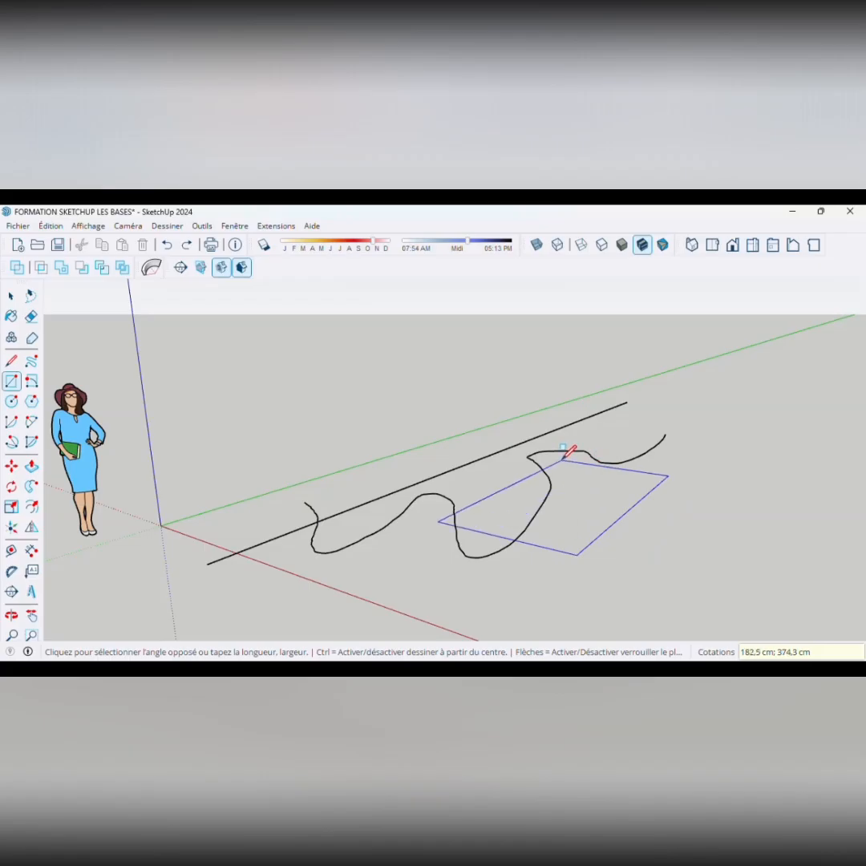
pyautogui.write('300;300')
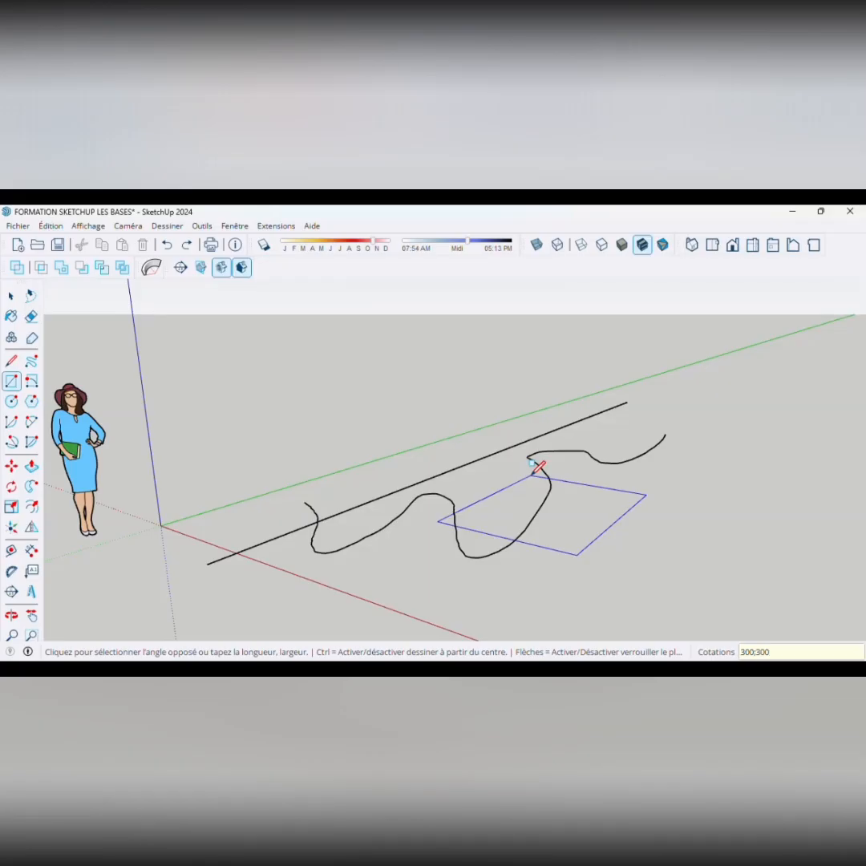
pyautogui.press('Return')
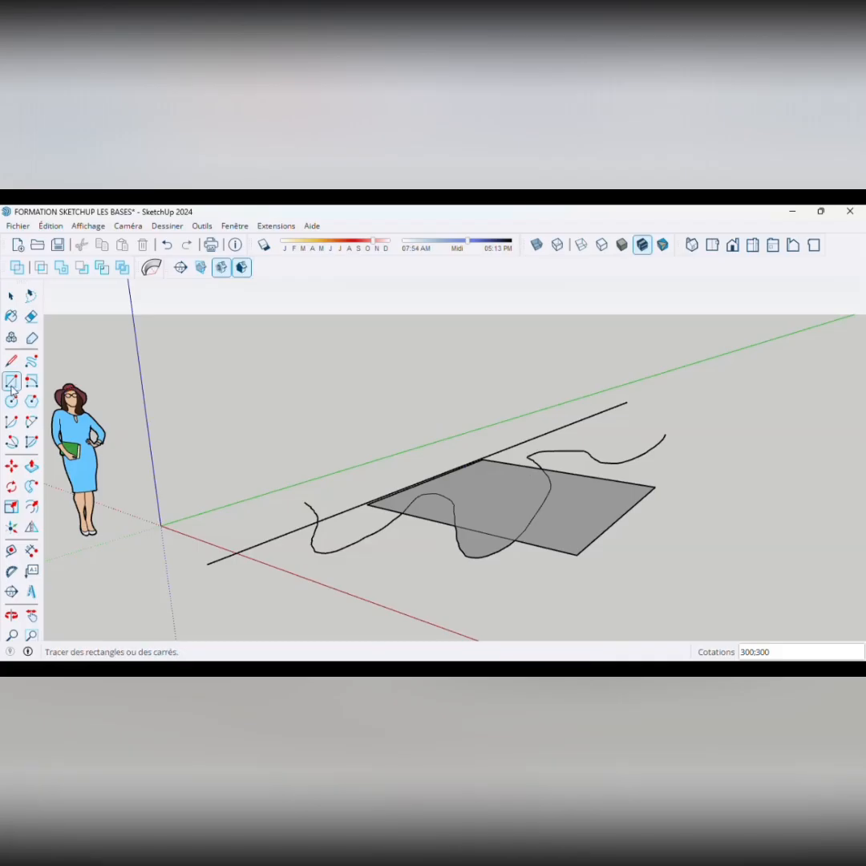
pyautogui.click(31, 552)
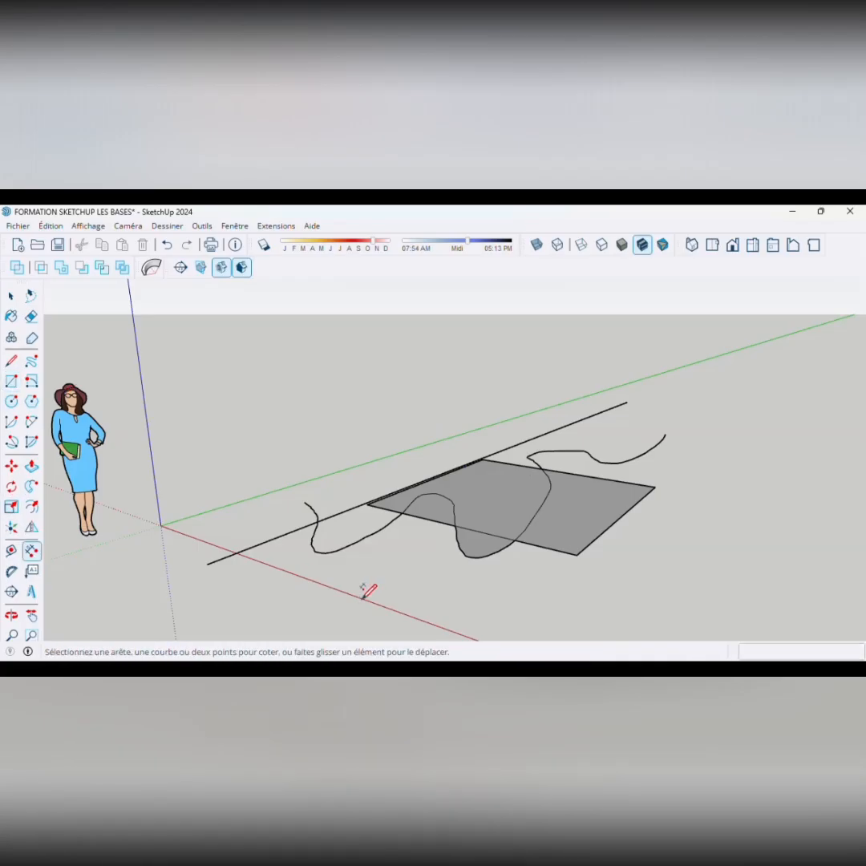
pyautogui.click(368, 505)
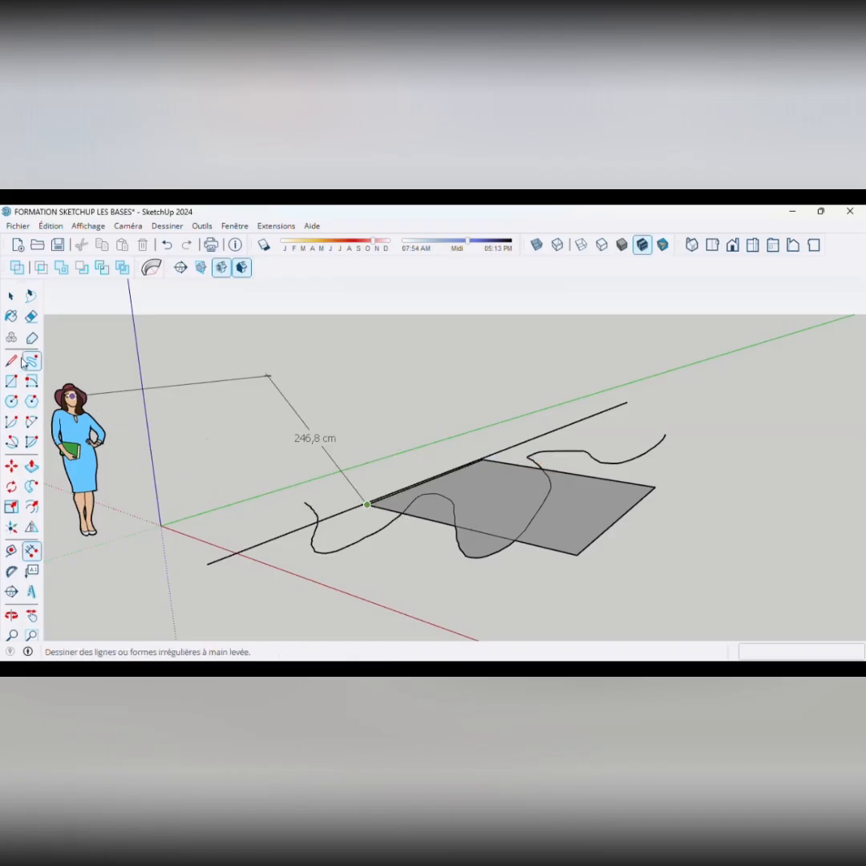
pyautogui.click(13, 402)
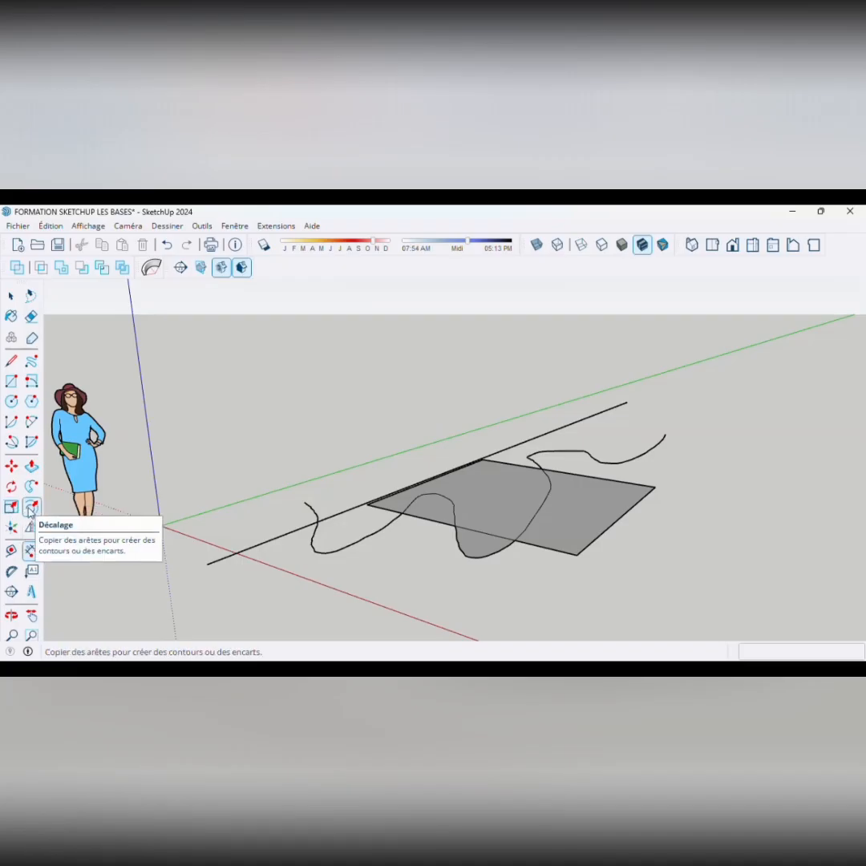
pyautogui.click(31, 550)
pyautogui.click(367, 505)
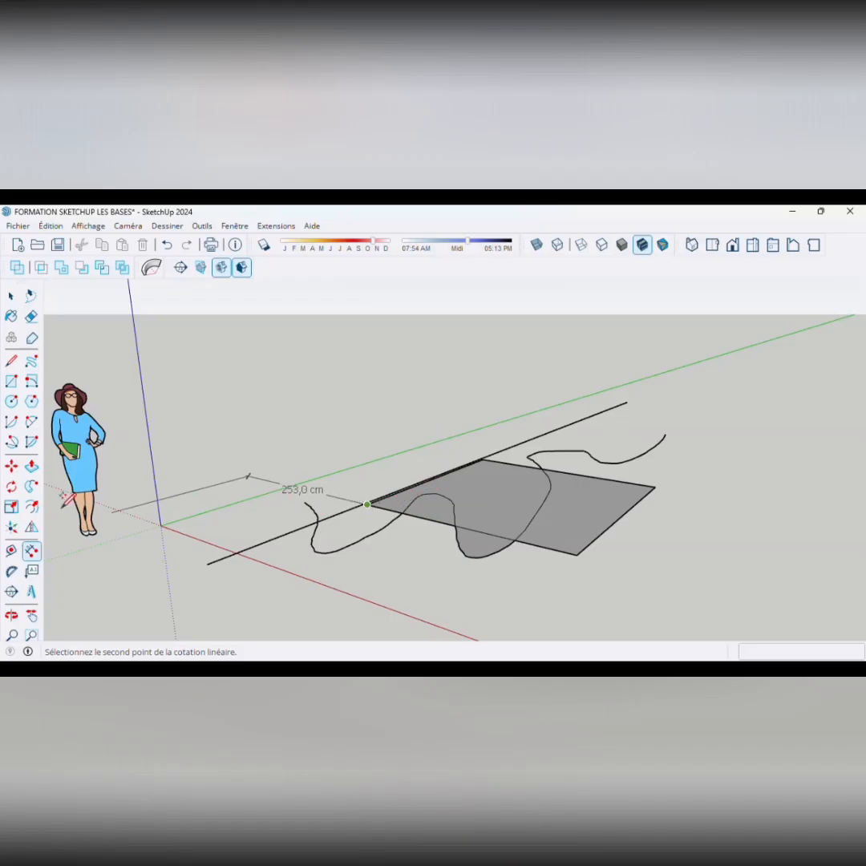
pyautogui.press('Escape')
pyautogui.click(366, 505)
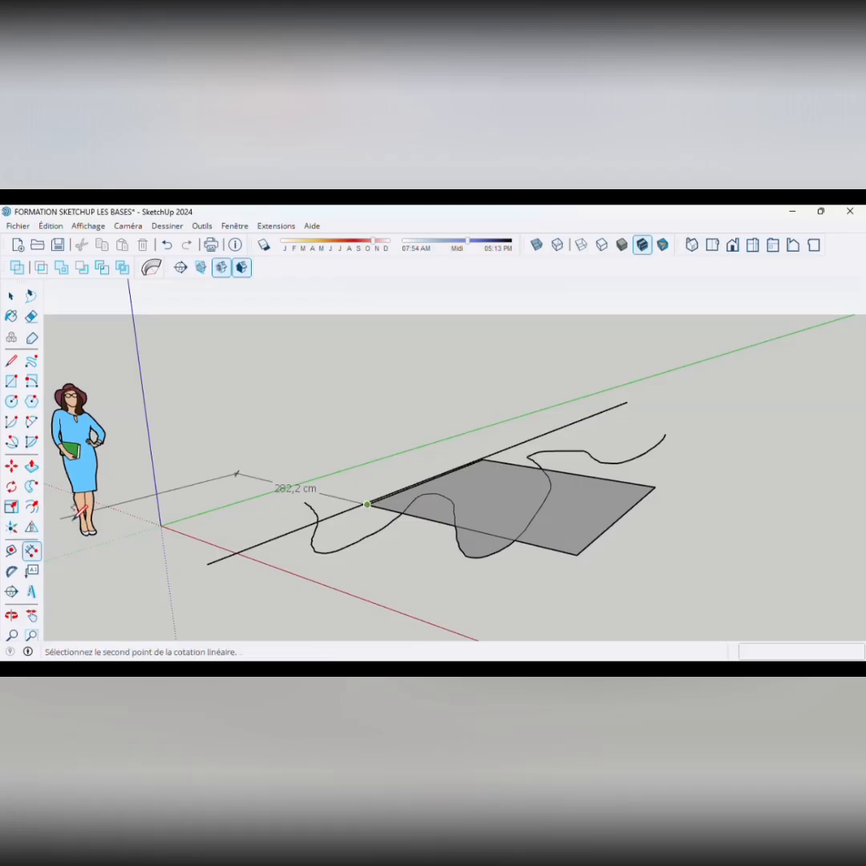
pyautogui.press('Escape')
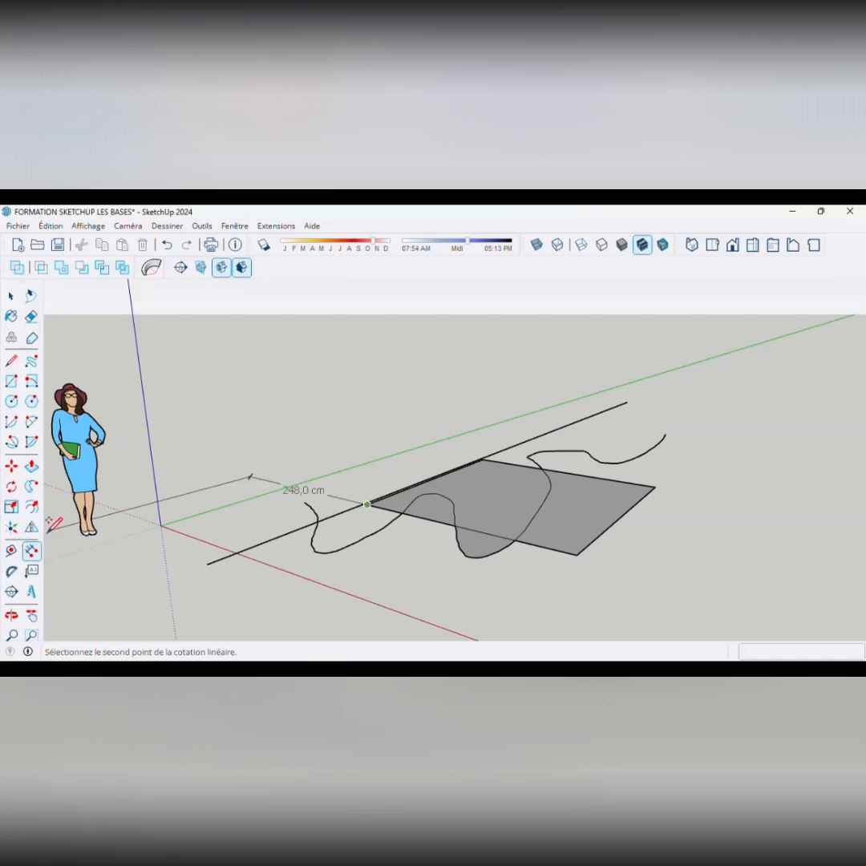
# - Create a short guide about 17 cm long with the Tape Measure tool, starting on the green axis near the origin
pyautogui.click(13, 552)
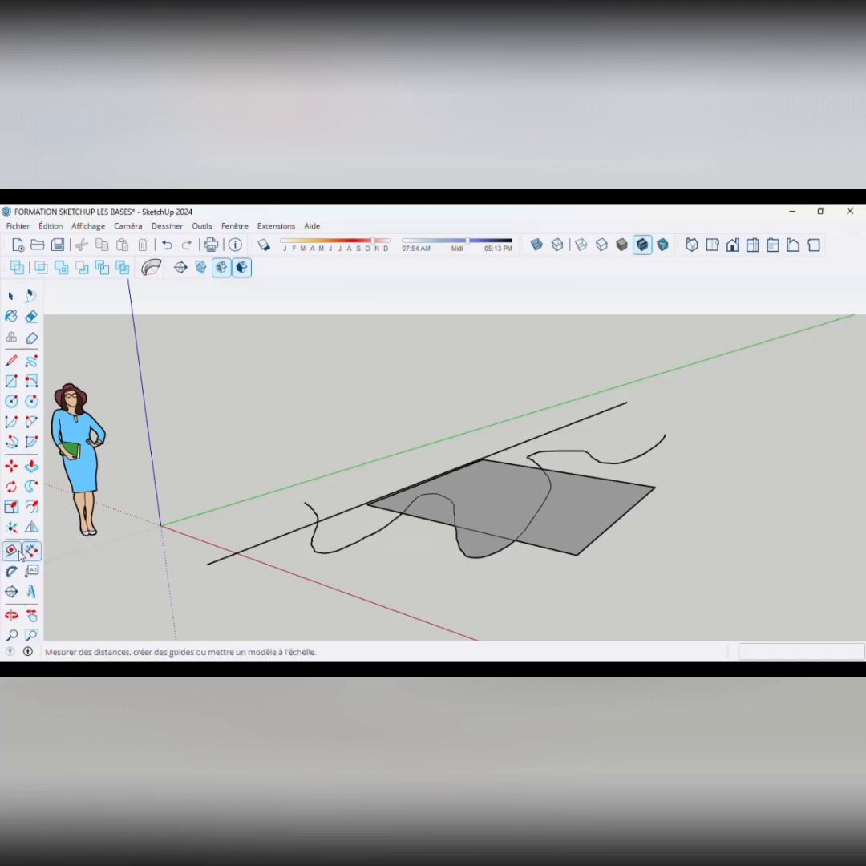
pyautogui.click(242, 501)
pyautogui.click(252, 512)
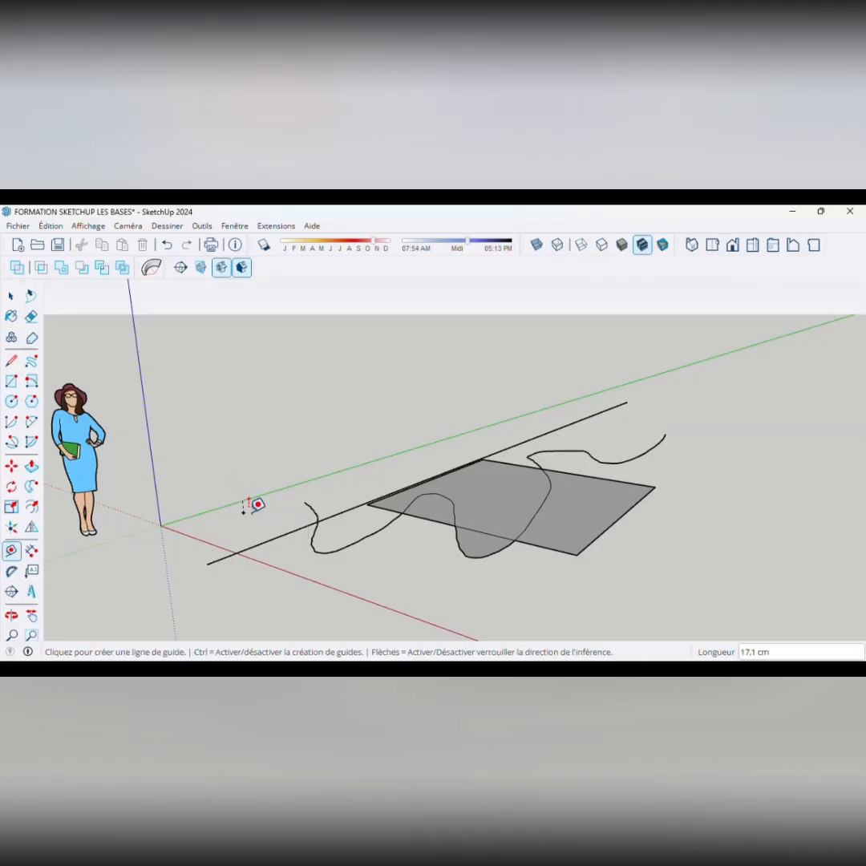
# - Toggle guide creation in the Tape Measure tool and try measuring from the rectangle's edge farthest from the green axis
pyautogui.click(290, 485)
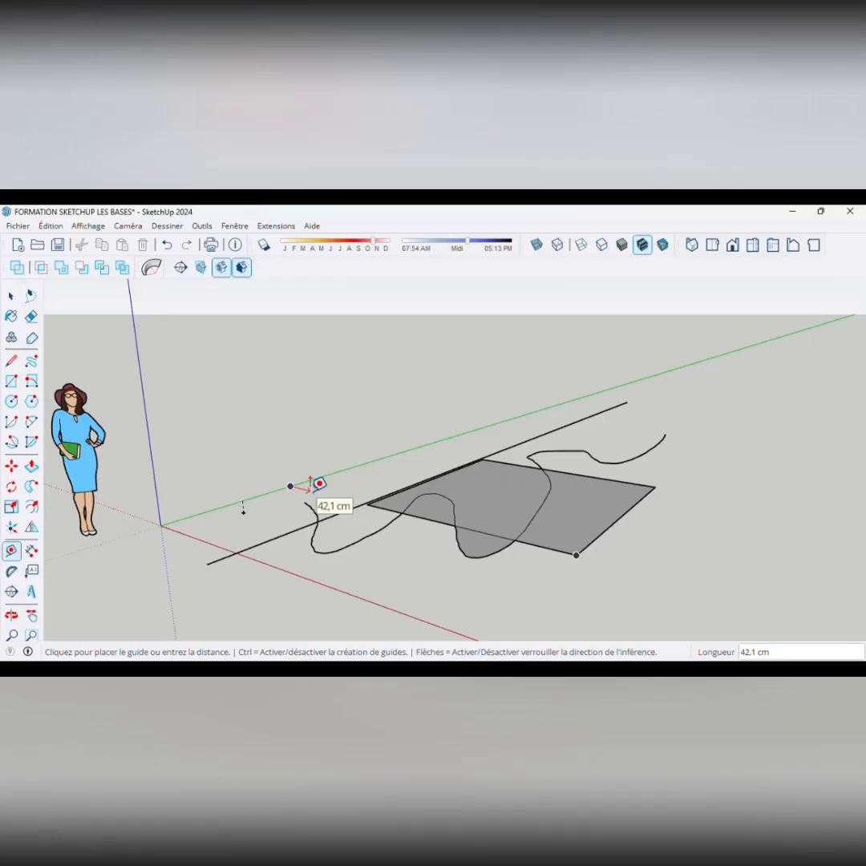
pyautogui.press('ctrl')
pyautogui.press('Escape')
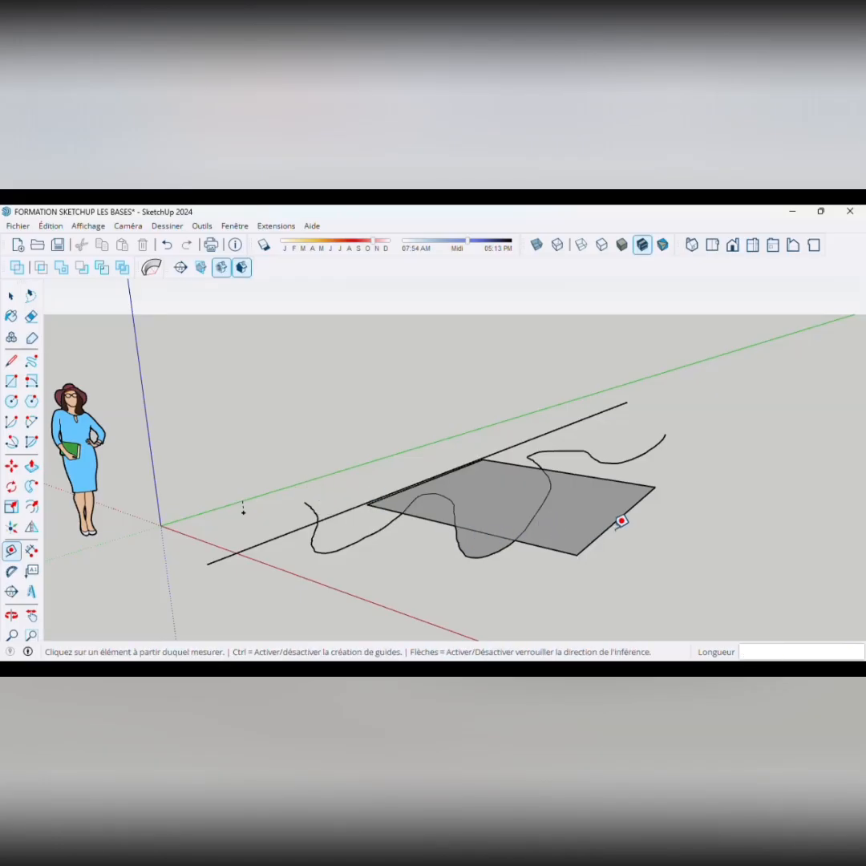
pyautogui.click(612, 525)
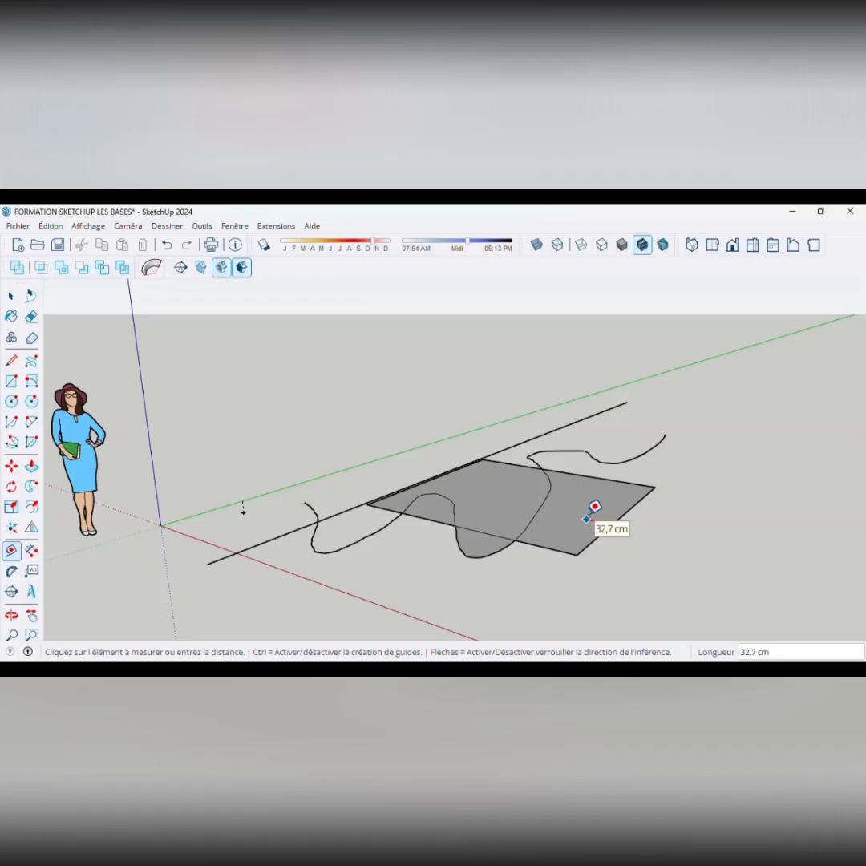
pyautogui.press('Escape')
pyautogui.click(610, 525)
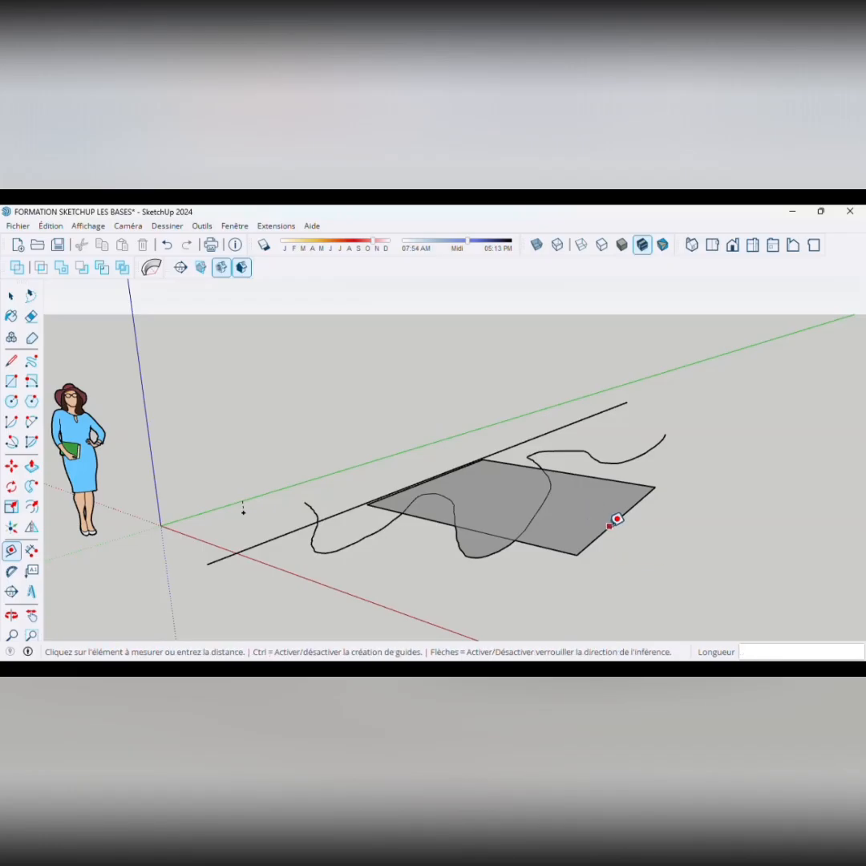
pyautogui.press('ctrl')
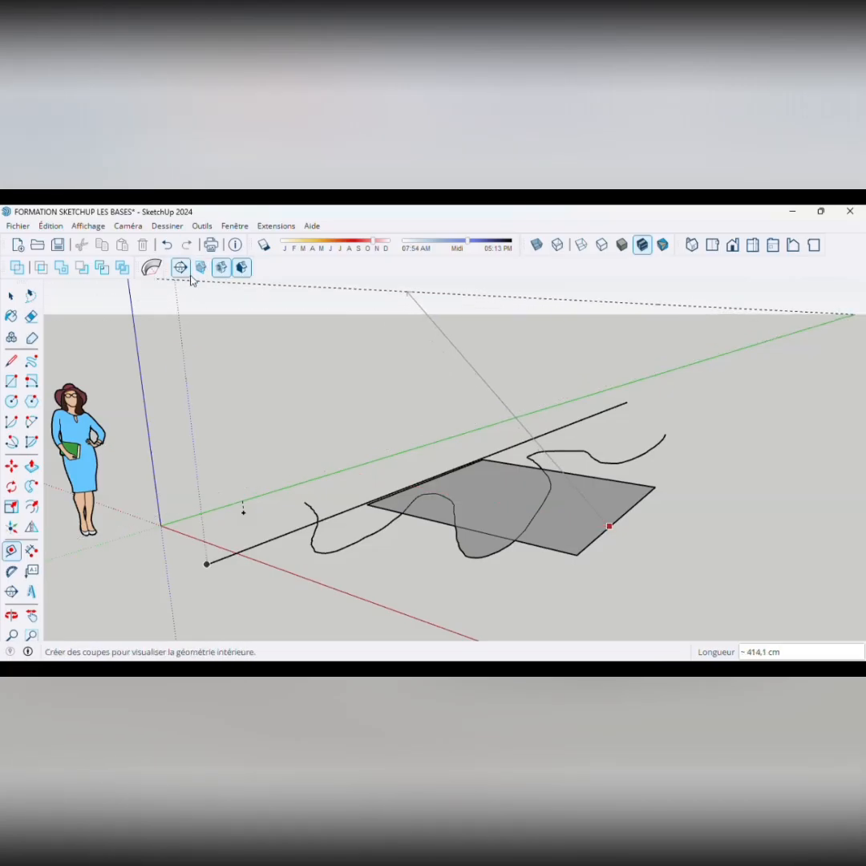
# - Orbit slightly around the model with the Orbit tool and shift the view with the Pan tool
pyautogui.click(10, 617)
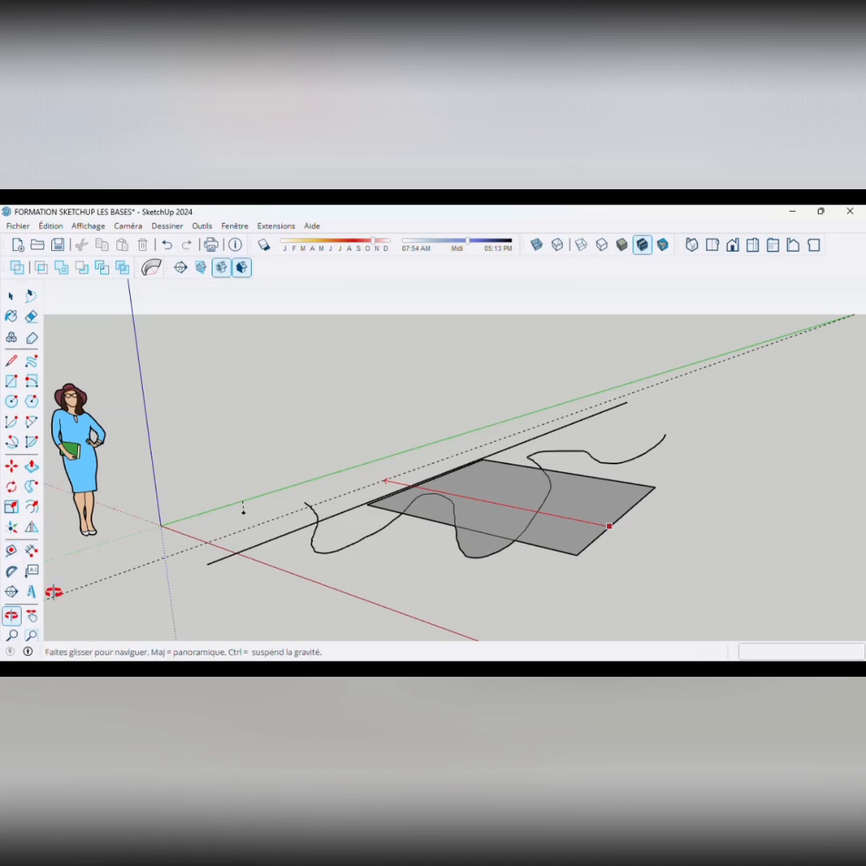
pyautogui.moveTo(191, 533); pyautogui.dragTo(197, 451)
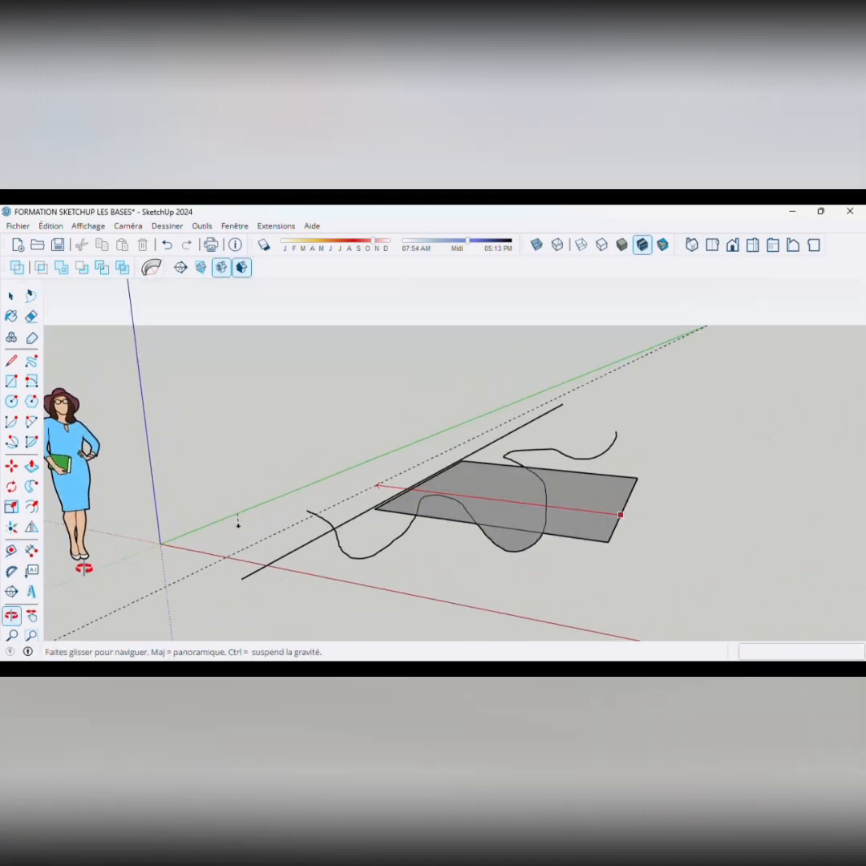
pyautogui.click(31, 616)
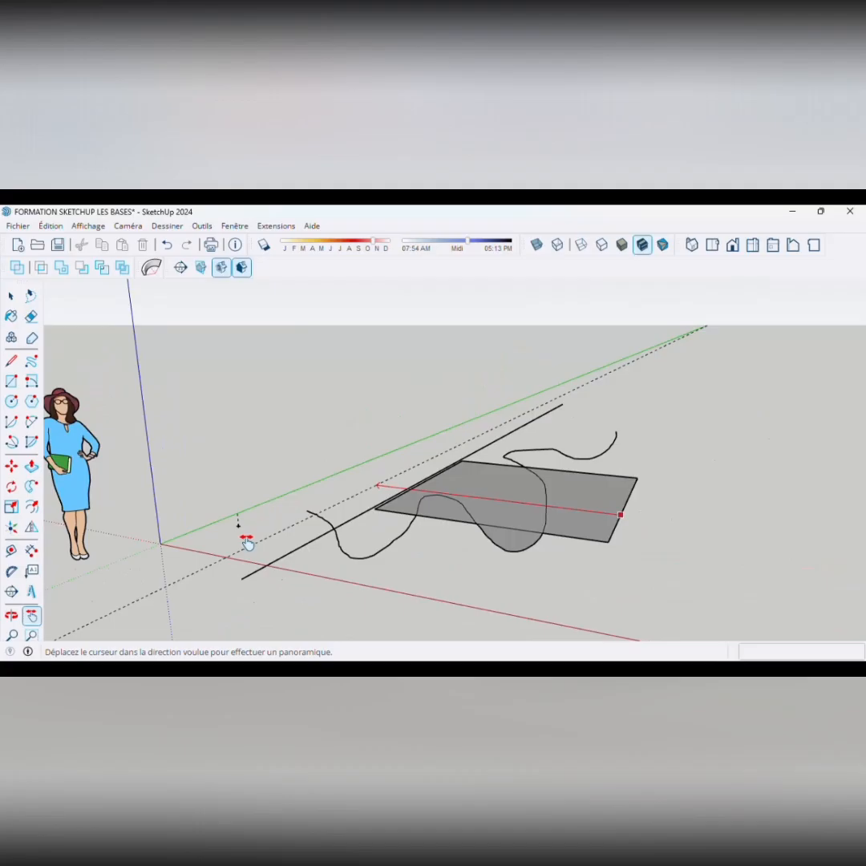
pyautogui.moveTo(247, 542); pyautogui.dragTo(250, 487)
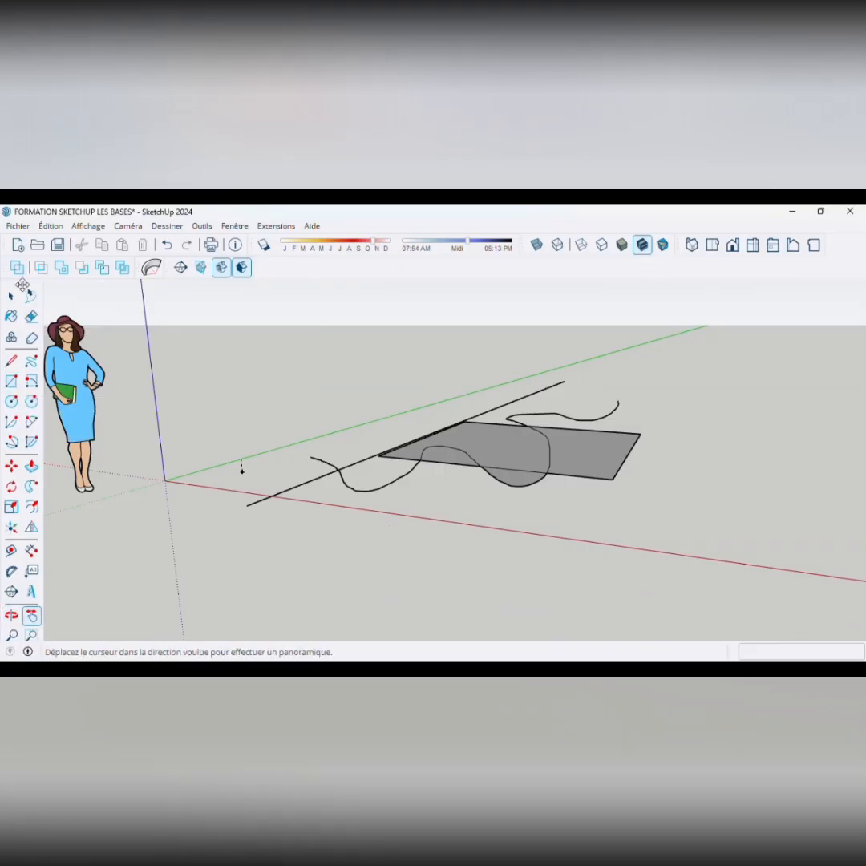
# - Undock the Grand jeu d'outils toolbar so that it floats over the drawing area
pyautogui.moveTo(23, 285); pyautogui.dragTo(192, 251)
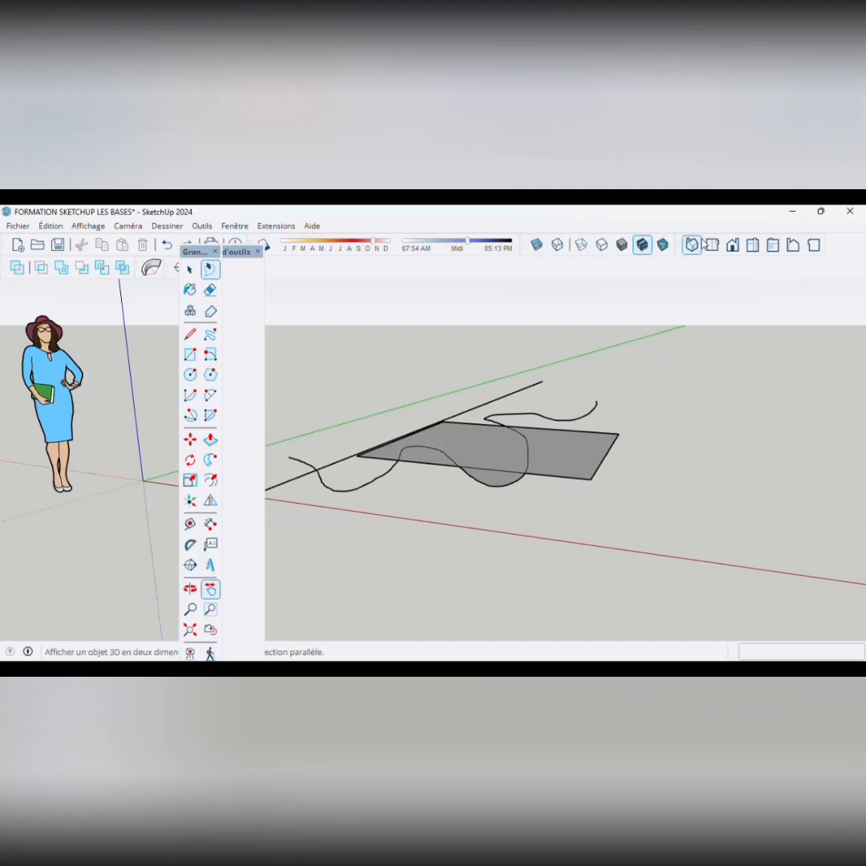
# - Look at the model in the front, top, right, back, left and bottom standard views, finishing with the isometric view
pyautogui.click(732, 245)
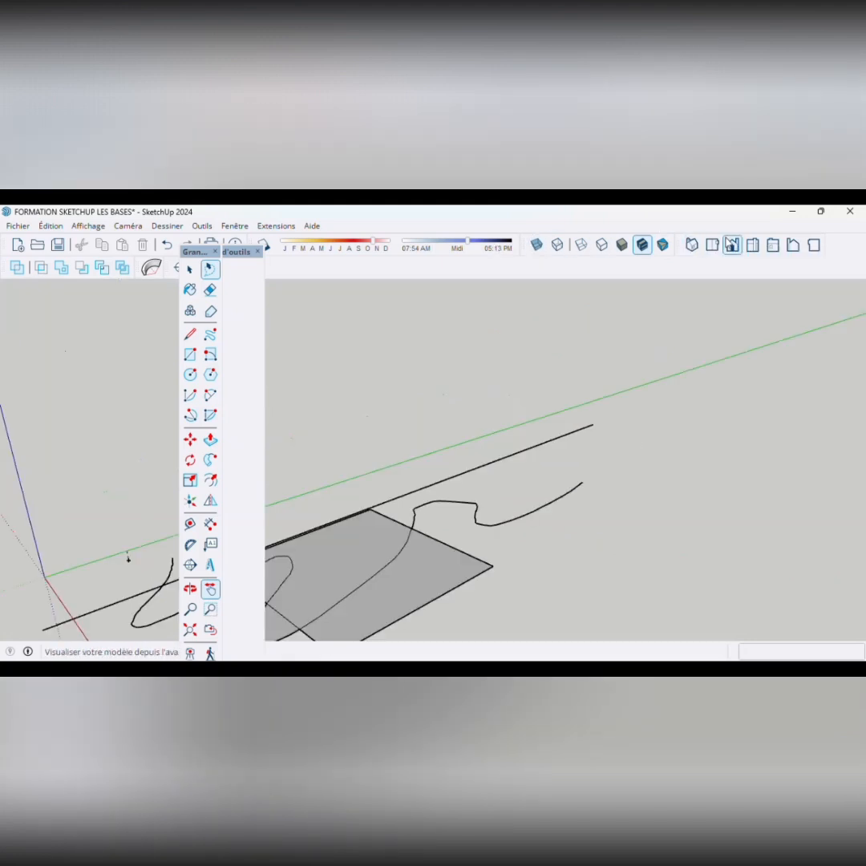
pyautogui.click(714, 247)
pyautogui.click(733, 247)
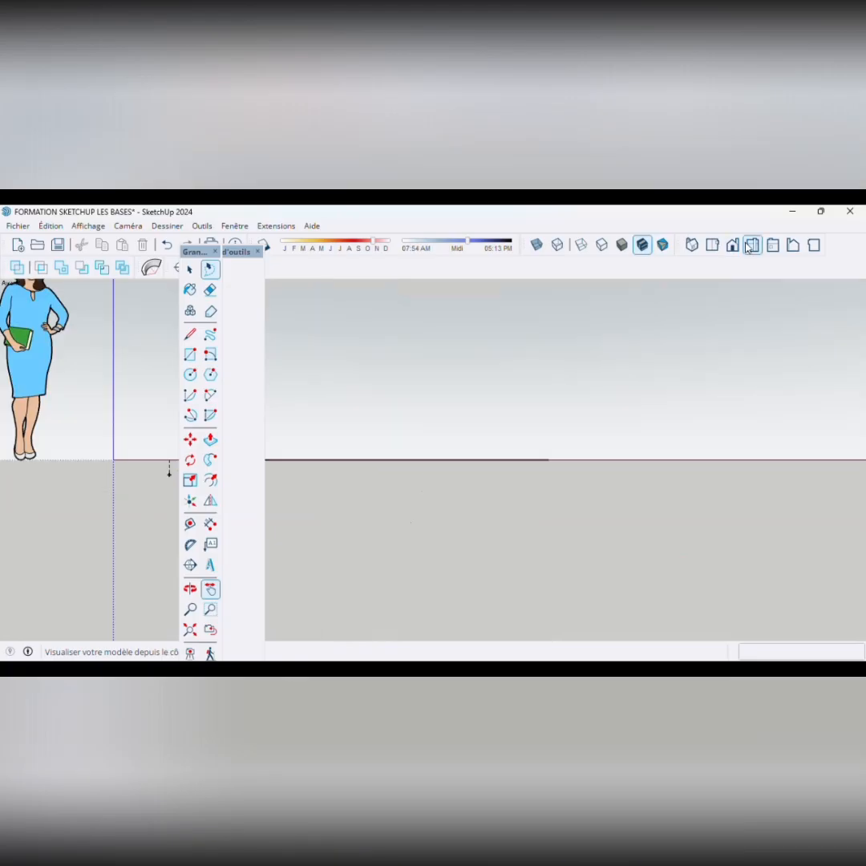
pyautogui.click(751, 247)
pyautogui.click(778, 244)
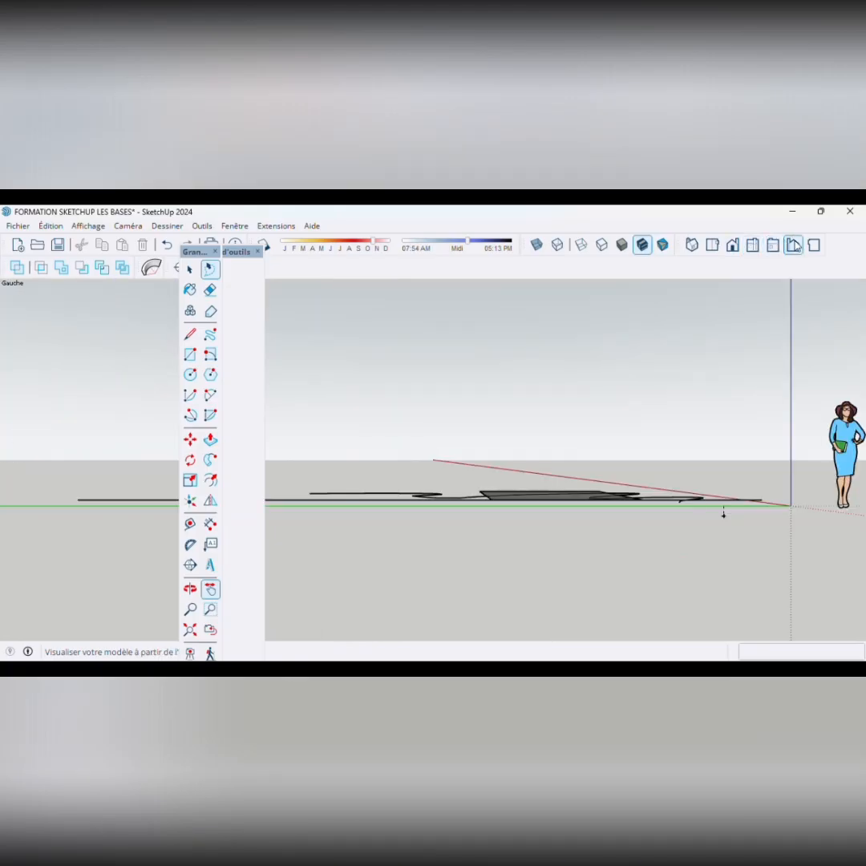
pyautogui.click(794, 245)
pyautogui.click(814, 245)
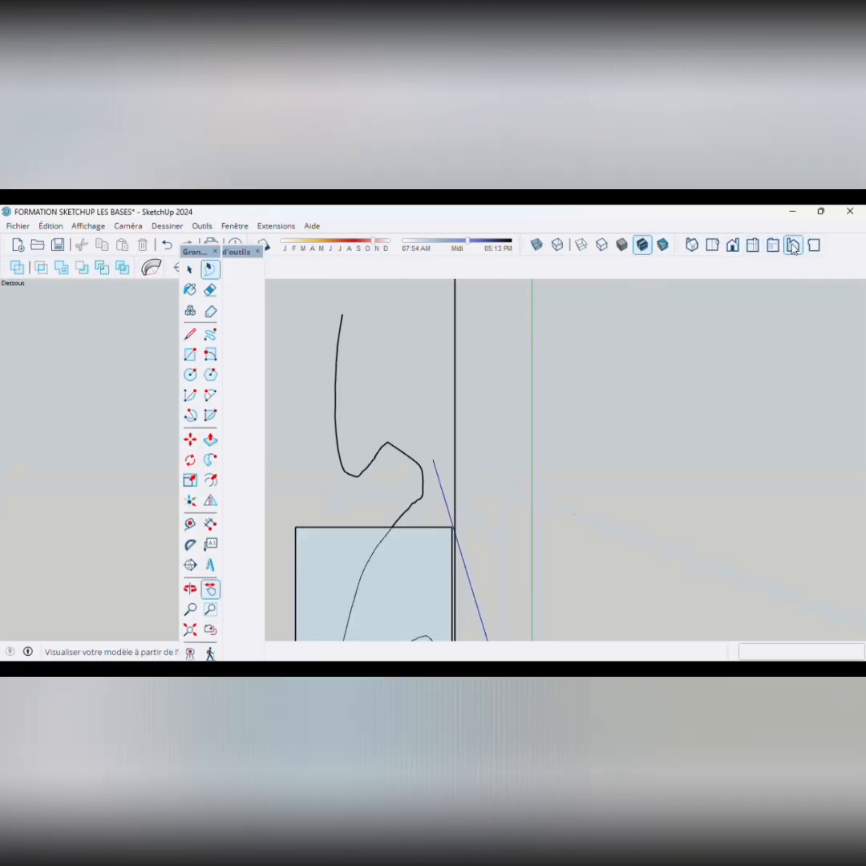
pyautogui.click(754, 246)
pyautogui.click(692, 245)
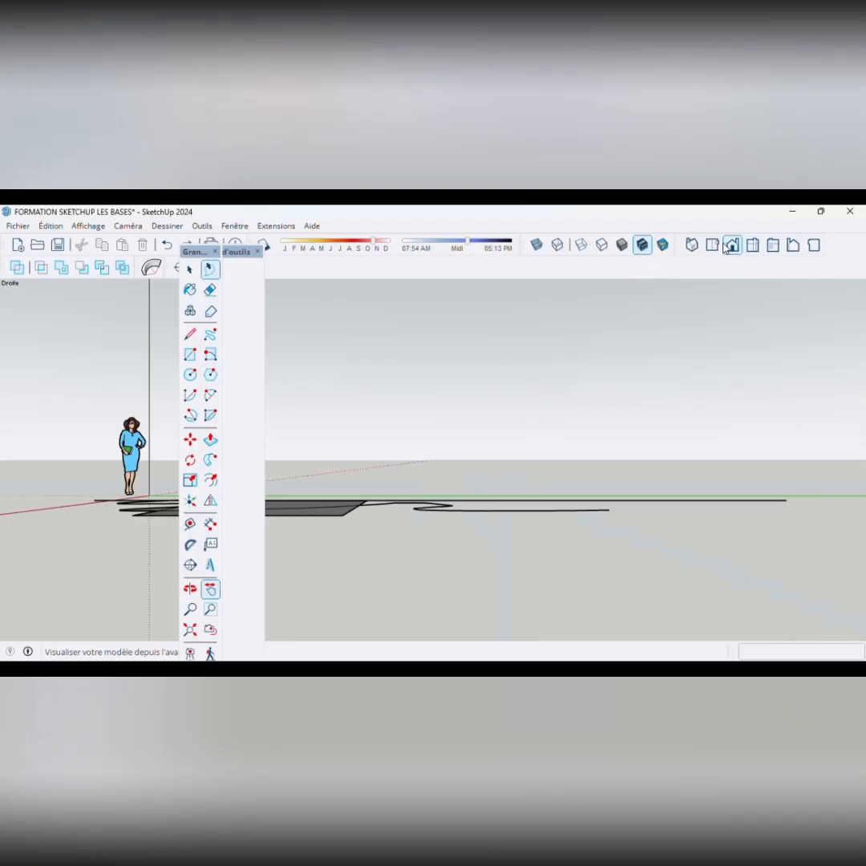